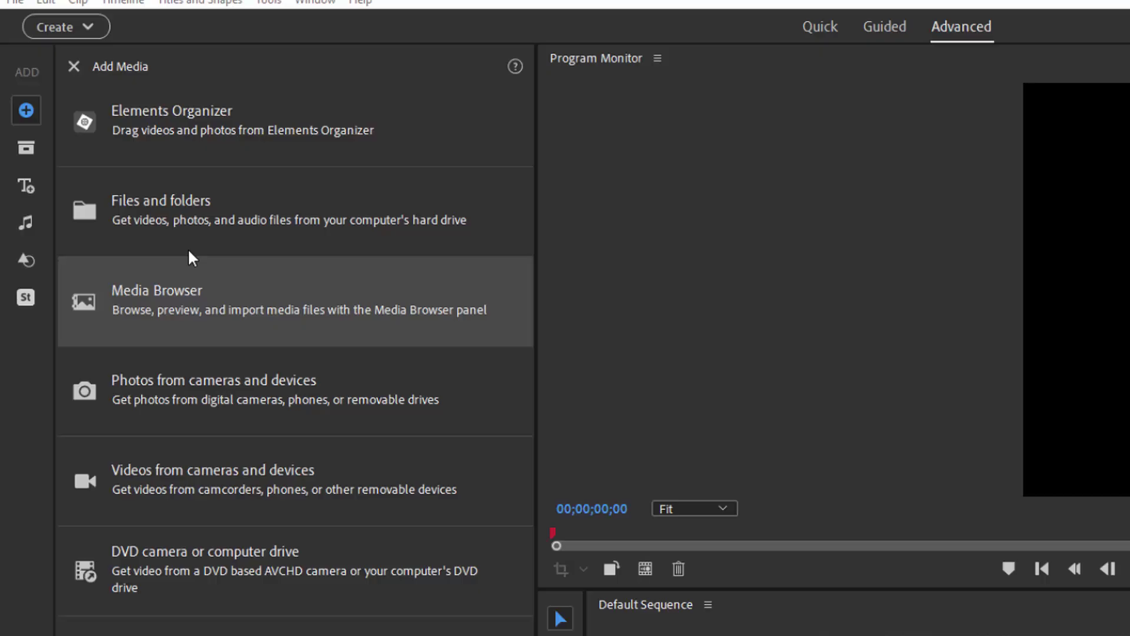
- Import the clips MVI_0063.MP4 through MVI_0066.MP4 from Files and folders into Project Assets
{"action": "left_click", "coordinate": [179, 224]}
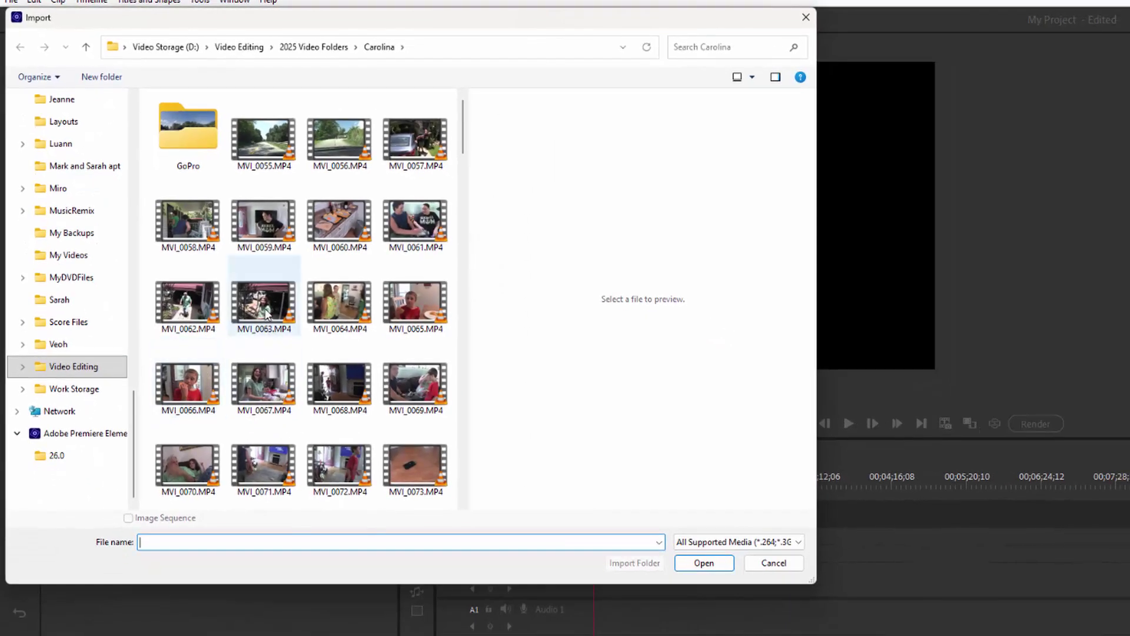
{"action": "left_click", "coordinate": [272, 333]}
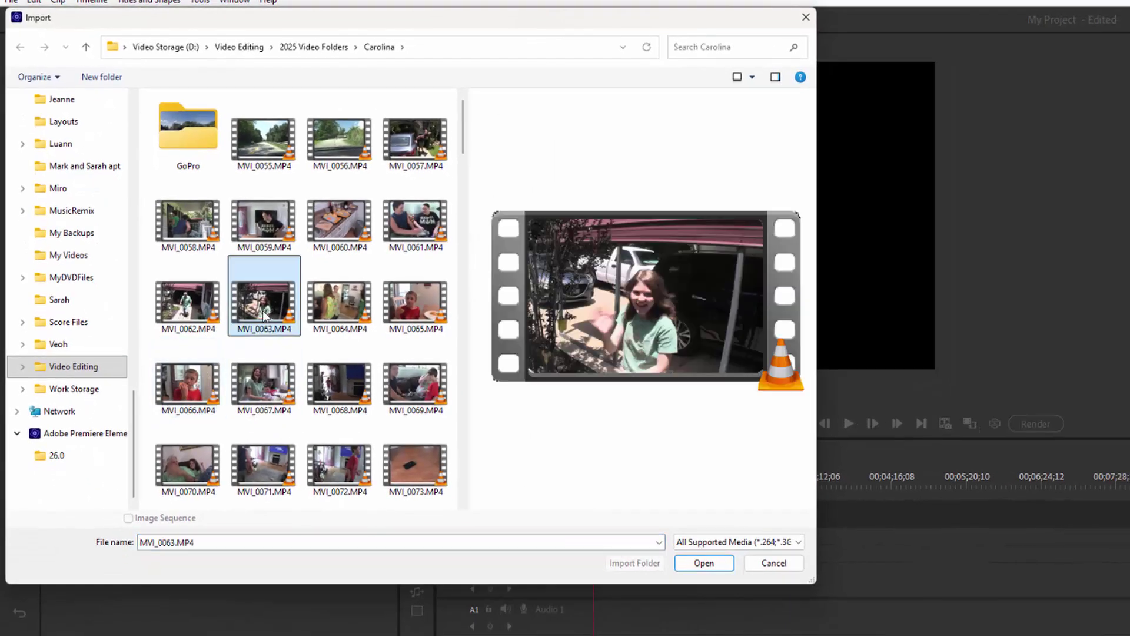
{"action": "left_click", "coordinate": [161, 388], "text": "shift"}
{"action": "left_click", "coordinate": [703, 563]}
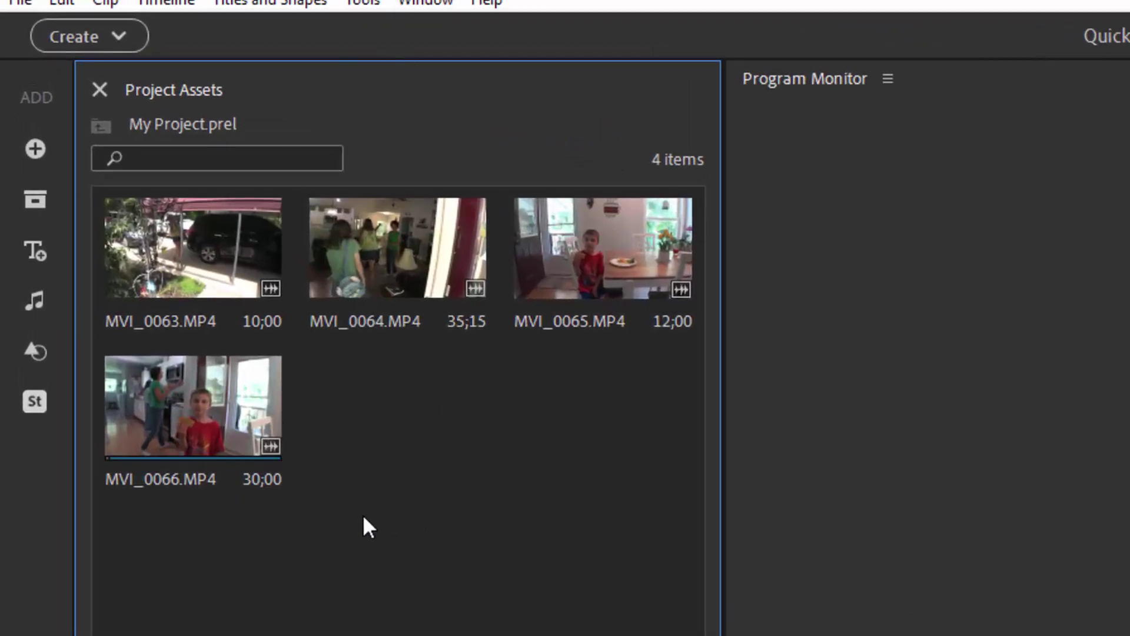
- Put MVI_0064 at the start of the timeline and change the sequence settings to match it
{"action": "left_click_drag", "start_coordinate": [389, 259], "coordinate": [505, 515]}
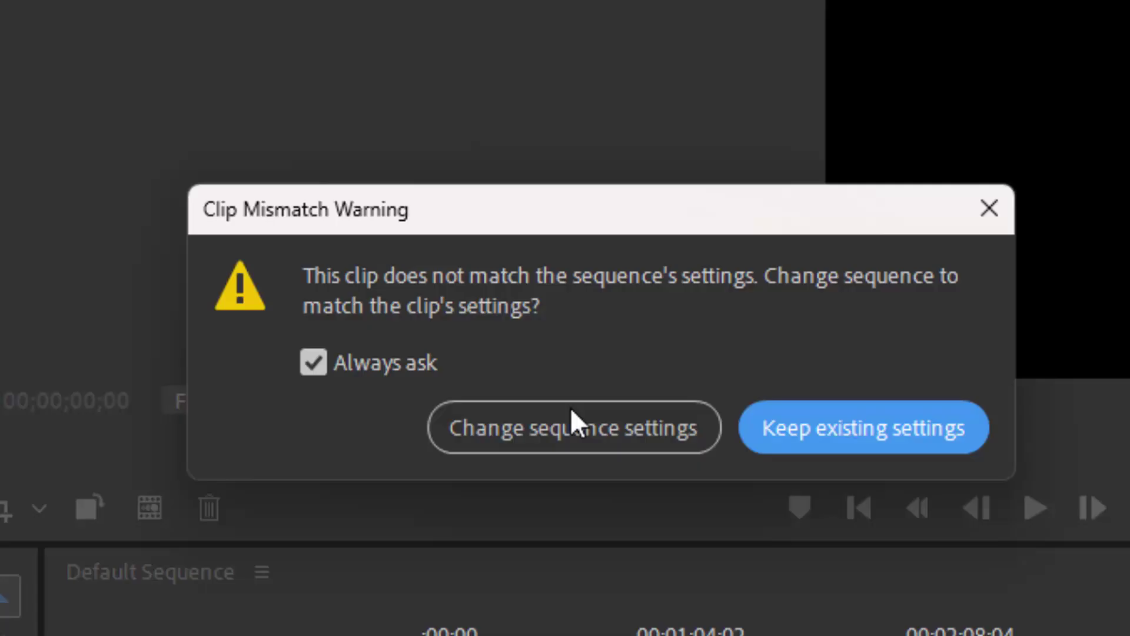
{"action": "left_click", "coordinate": [556, 432]}
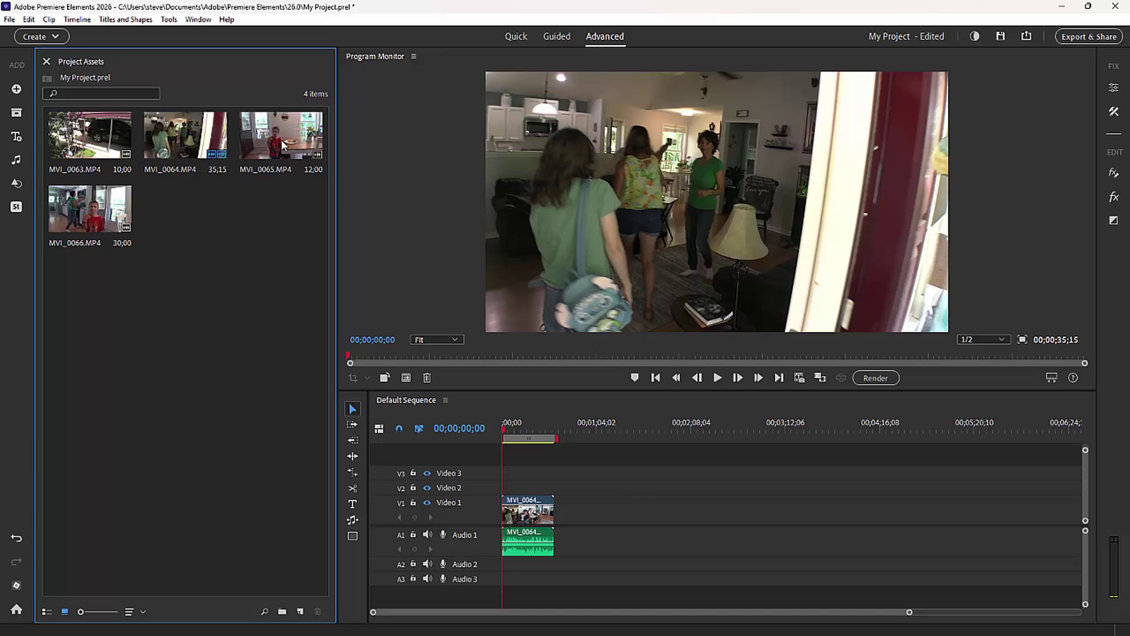
- Line up MVI_0065 and MVI_0066 after MVI_0064 on Video 1, plus another MVI_0064 on Video 2
{"action": "left_click_drag", "start_coordinate": [281, 143], "coordinate": [563, 533]}
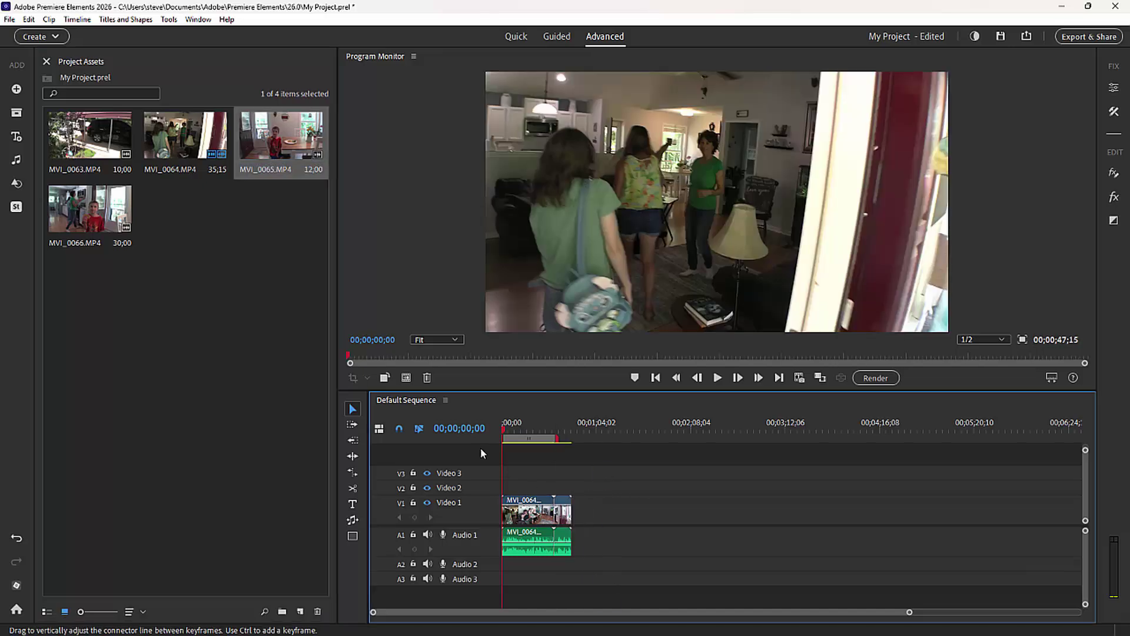
{"action": "left_click", "coordinate": [89, 210]}
{"action": "left_click_drag", "start_coordinate": [699, 451], "coordinate": [594, 530]}
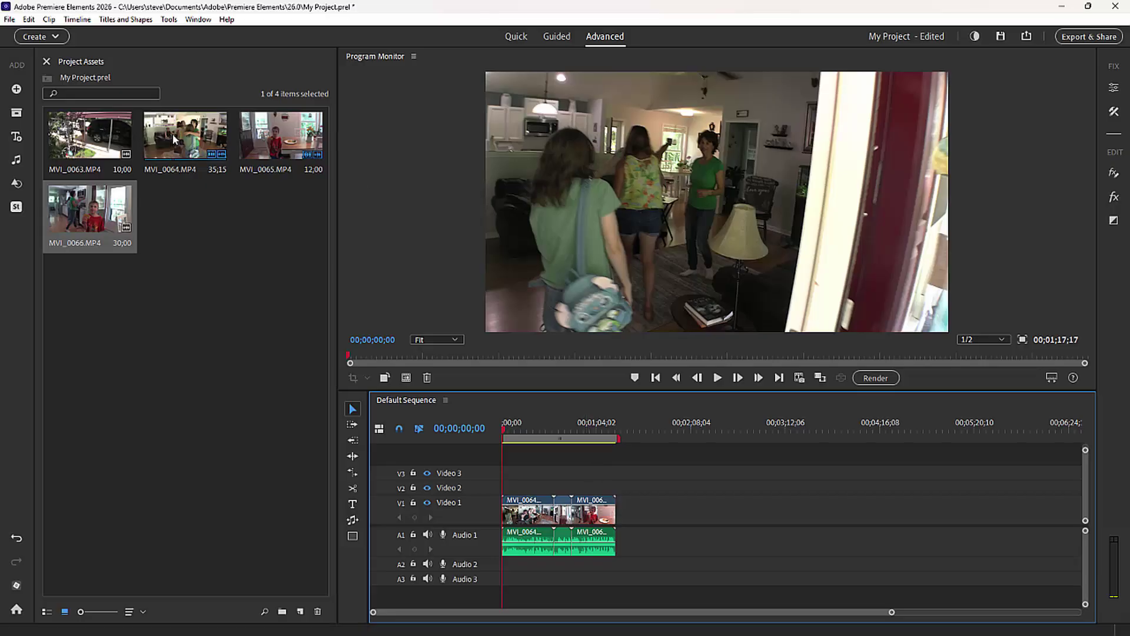
{"action": "left_click_drag", "start_coordinate": [183, 149], "coordinate": [549, 498]}
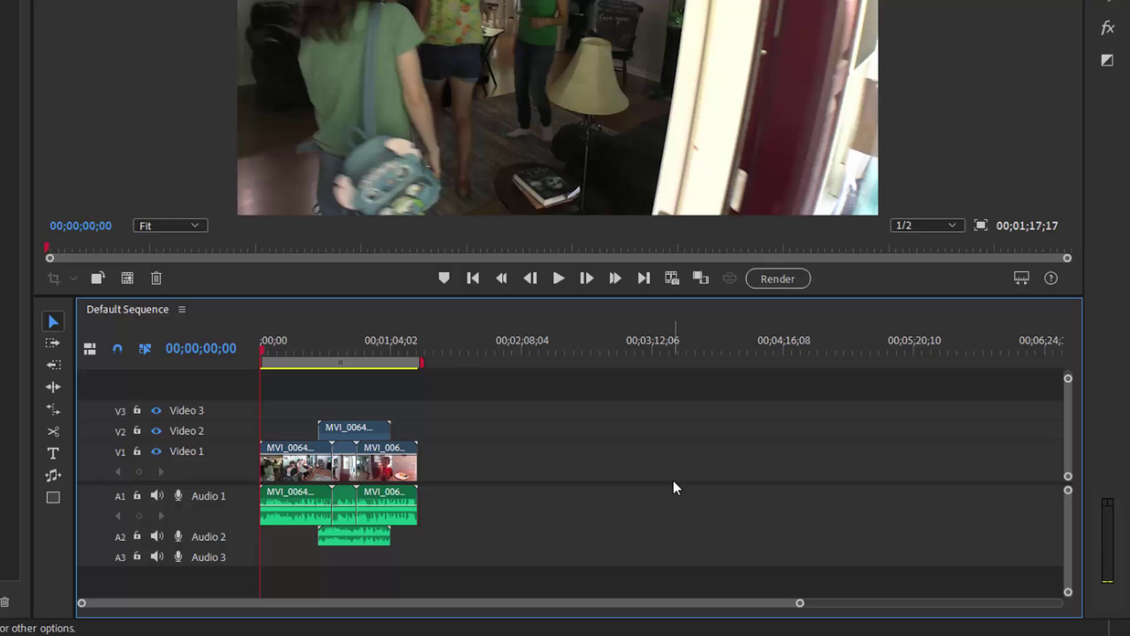
- Zoom the timeline in to see the clips more closely
{"action": "key", "text": "equal"}
{"action": "key", "text": "equal"}
{"action": "key", "text": "equal"}
{"action": "key", "text": "minus"}
{"action": "key", "text": "minus"}
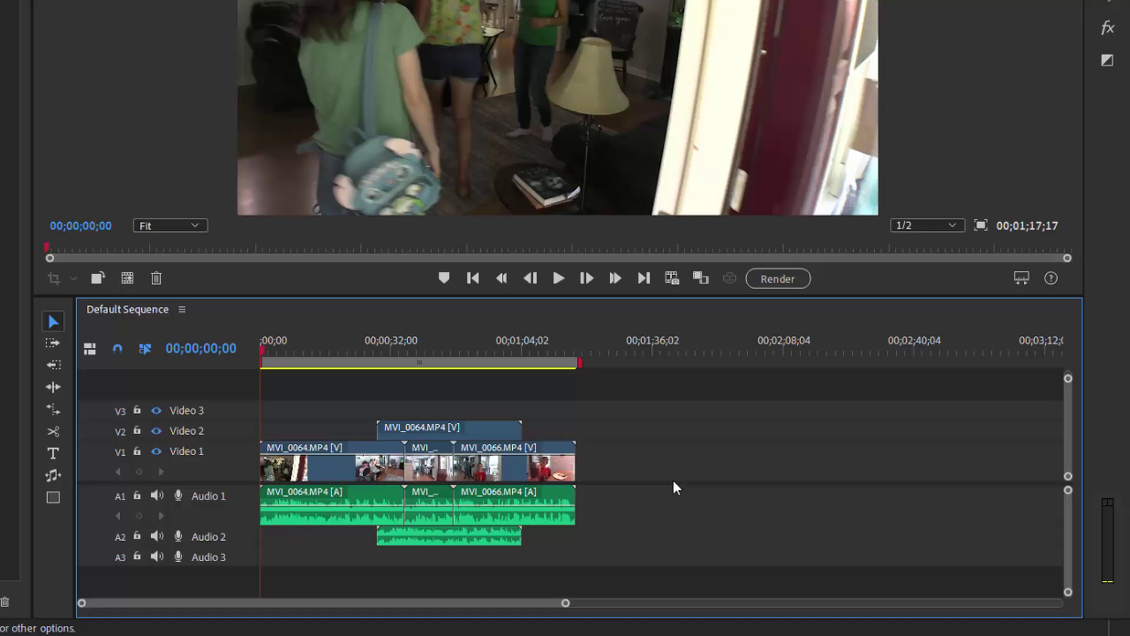
{"action": "key", "text": "equal"}
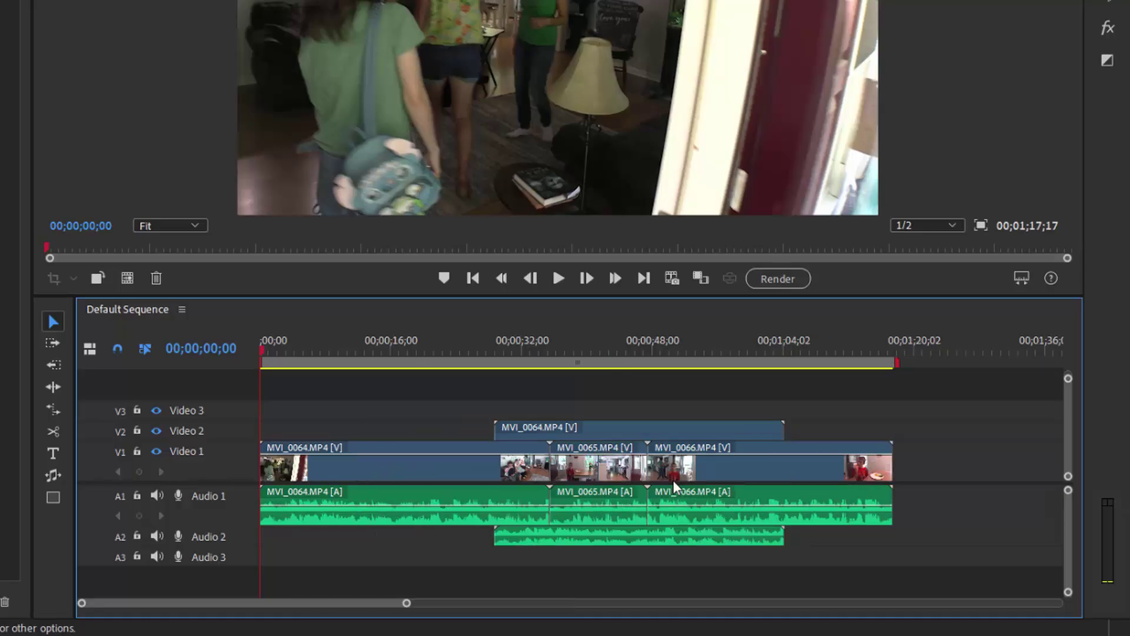
{"action": "key", "text": "equal"}
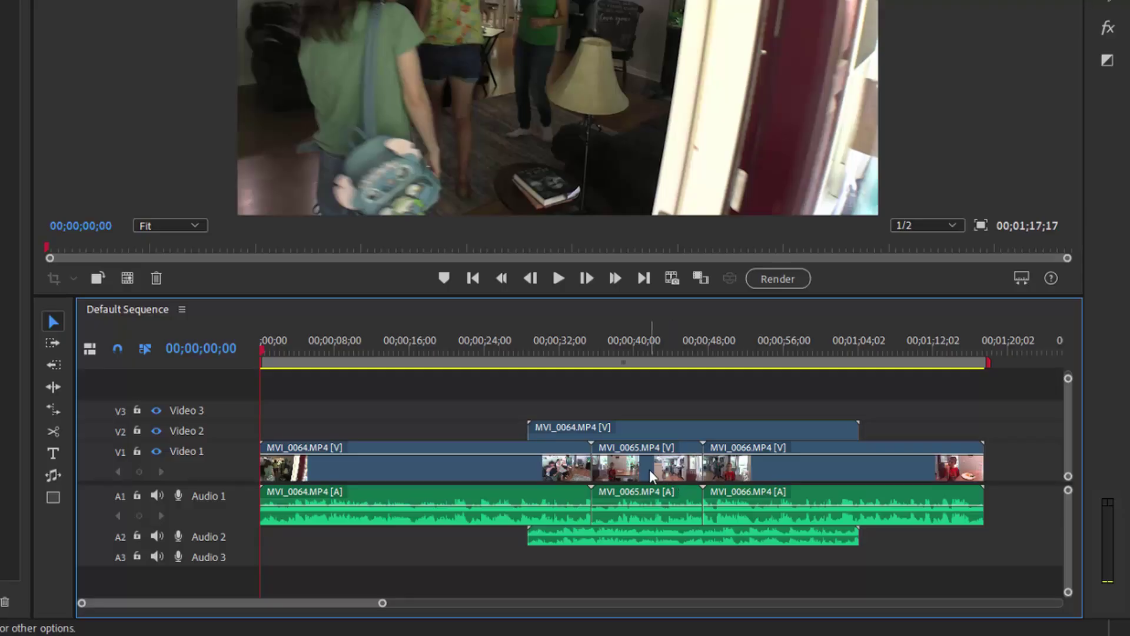
{"action": "key", "text": "equal"}
{"action": "key", "text": "minus"}
{"action": "key", "text": "minus"}
{"action": "key", "text": "equal"}
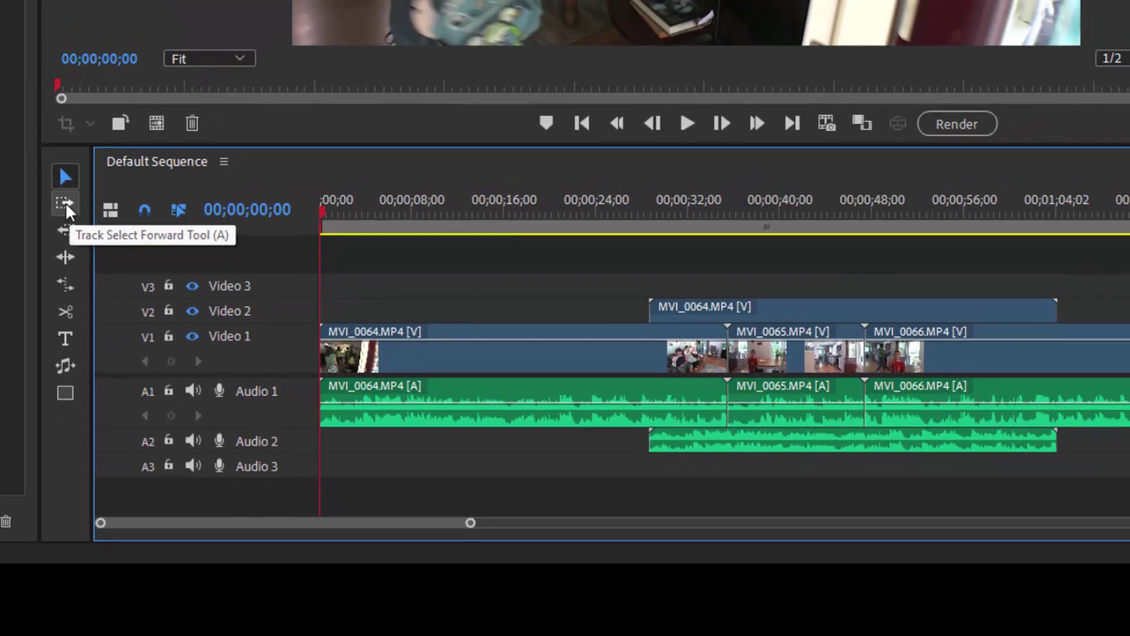
{"action": "left_click", "coordinate": [66, 204]}
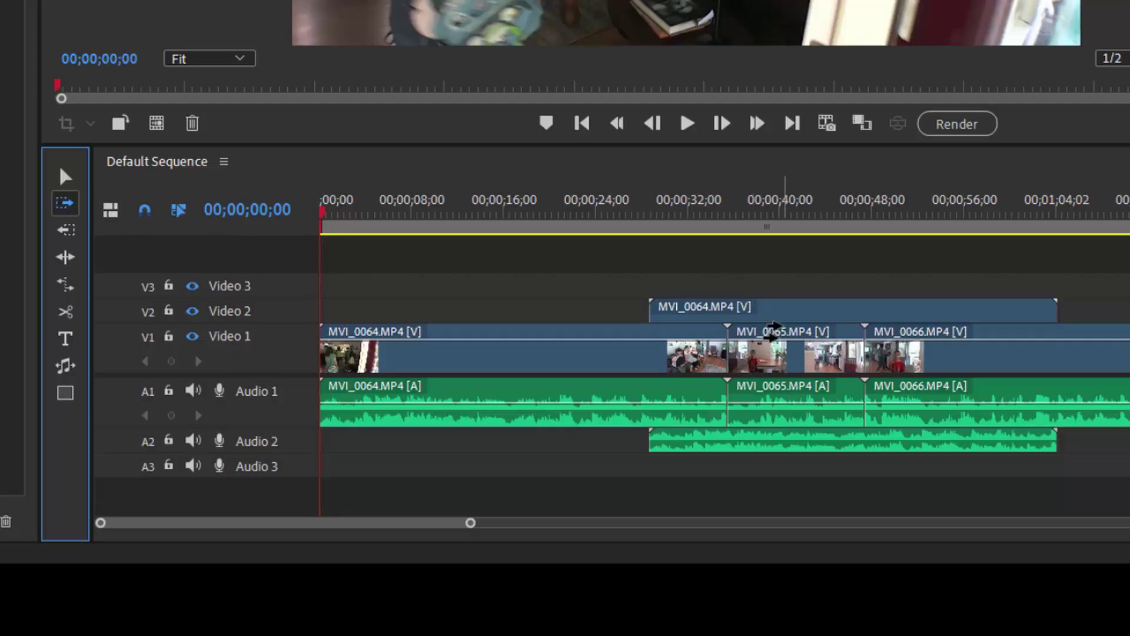
{"action": "left_click", "coordinate": [765, 360]}
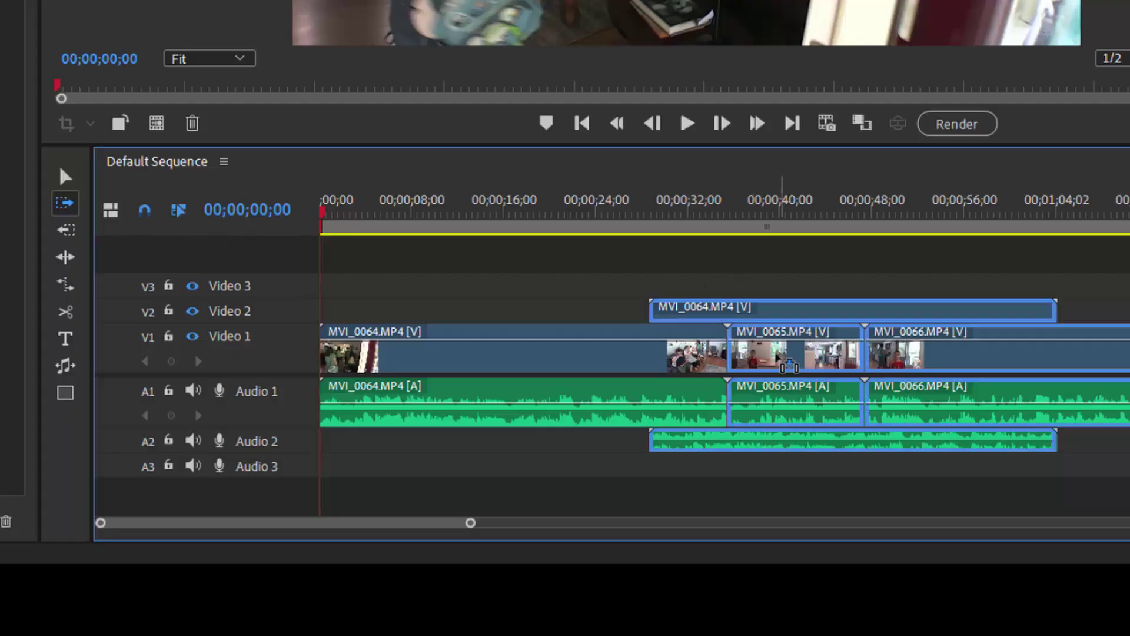
{"action": "left_click", "coordinate": [70, 236]}
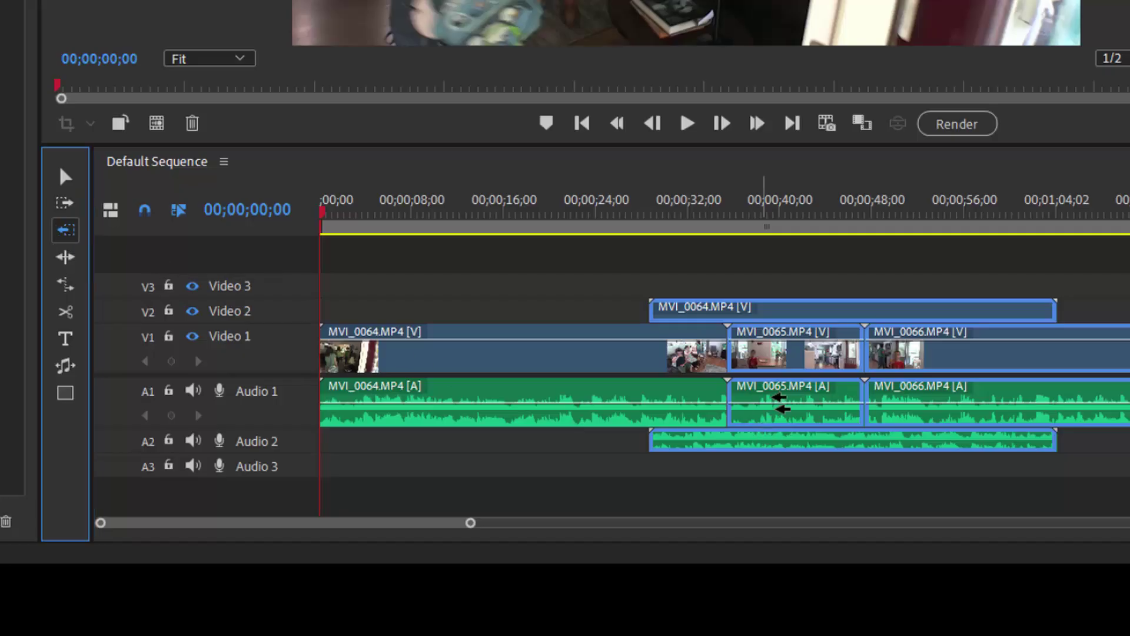
{"action": "left_click", "coordinate": [785, 363]}
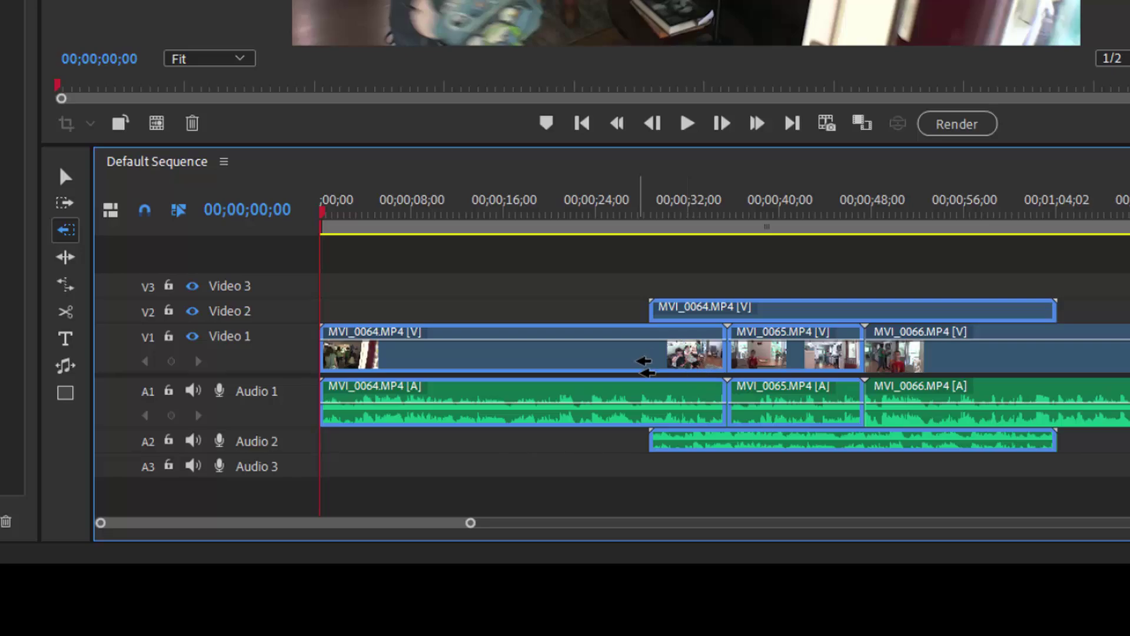
{"action": "left_click", "coordinate": [65, 177]}
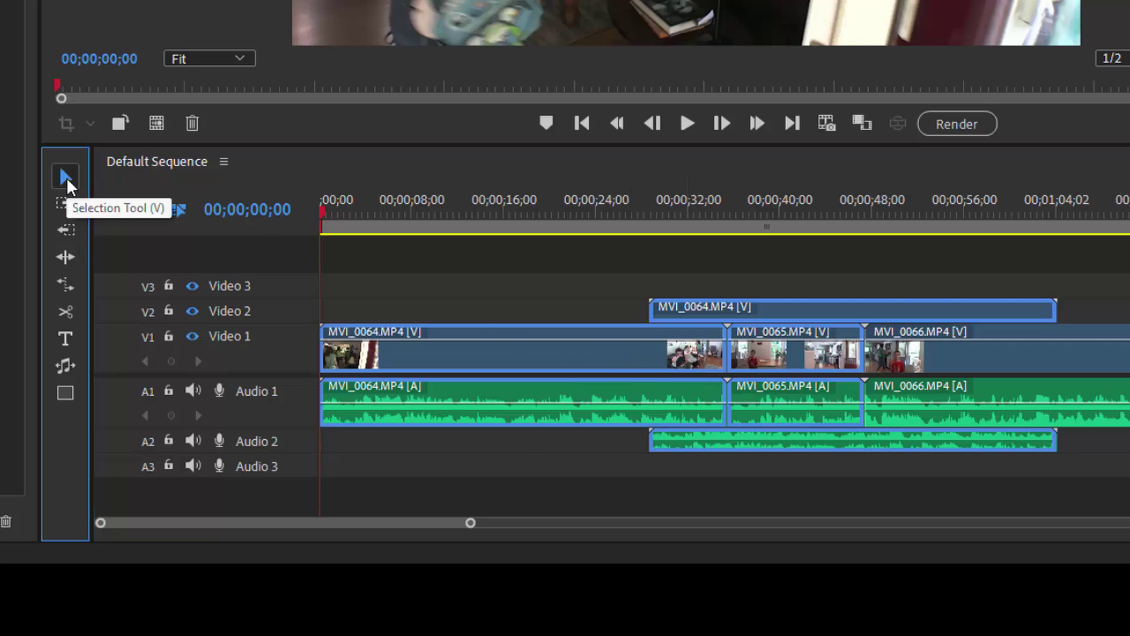
{"action": "left_click", "coordinate": [765, 288]}
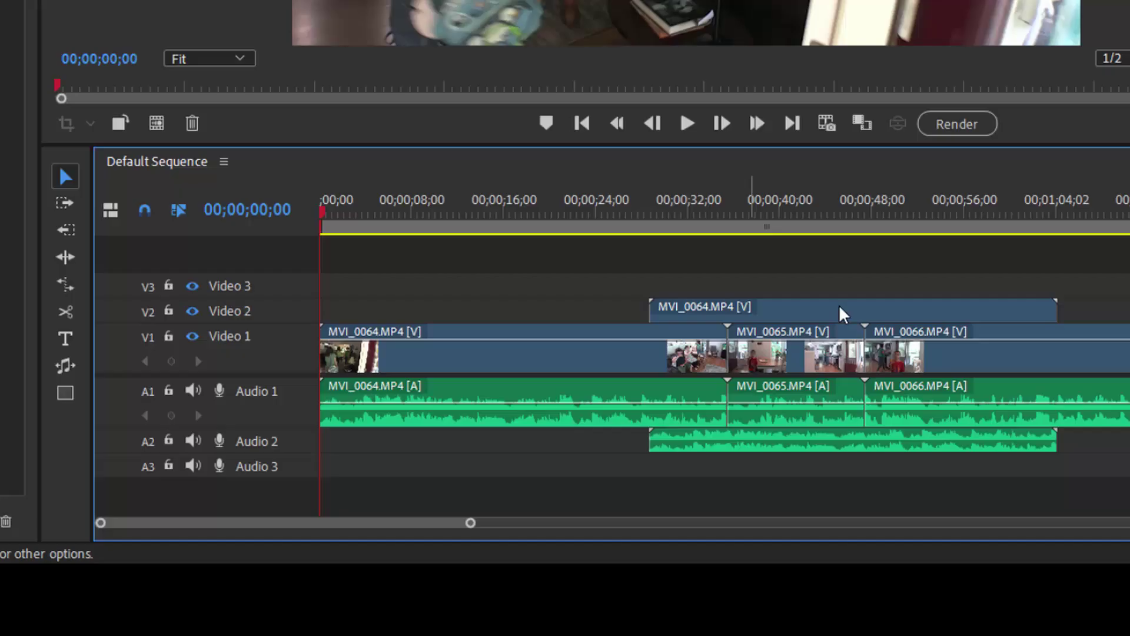
{"action": "left_click", "coordinate": [979, 318]}
{"action": "left_click", "coordinate": [986, 347]}
{"action": "left_click", "coordinate": [799, 368]}
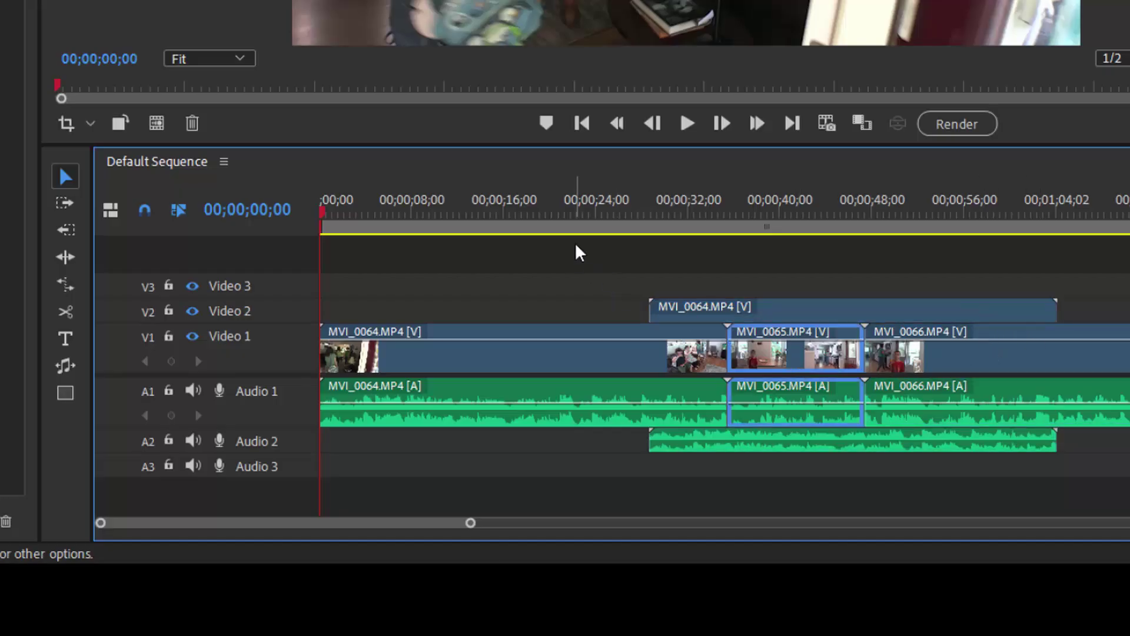
{"action": "left_click", "coordinate": [588, 278]}
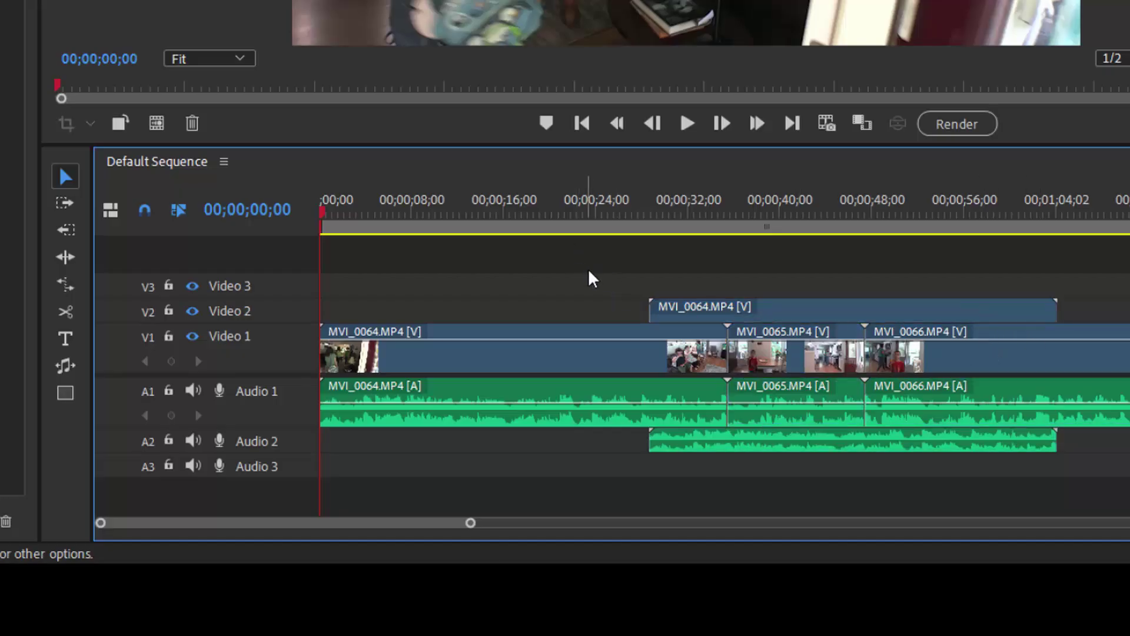
{"action": "left_click", "coordinate": [65, 397]}
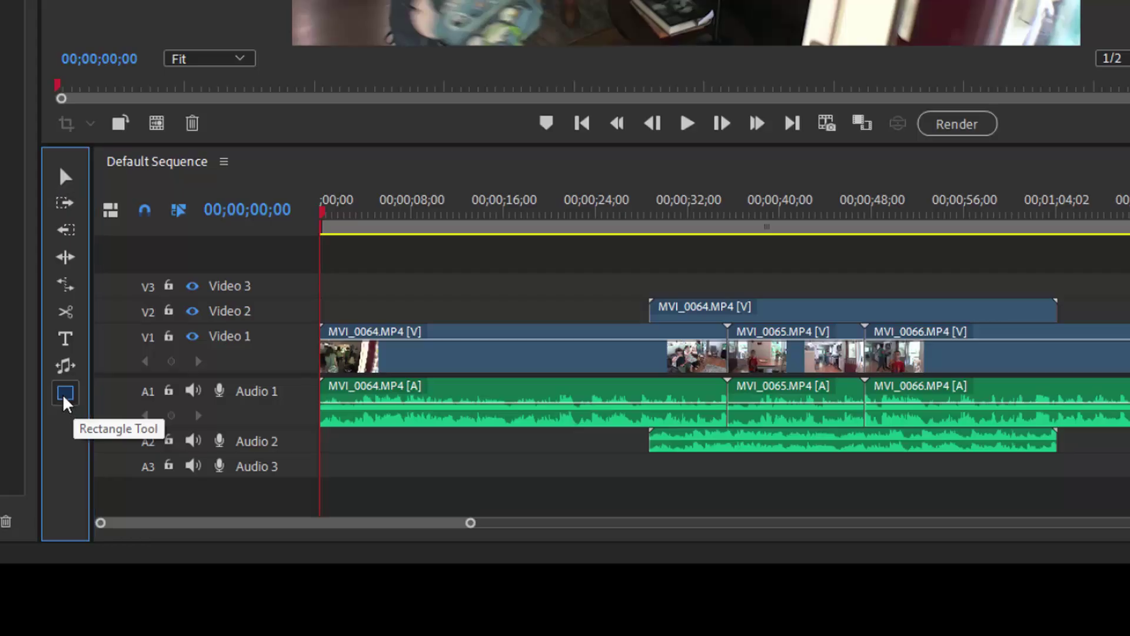
{"action": "left_click_drag", "start_coordinate": [380, 266], "coordinate": [834, 482]}
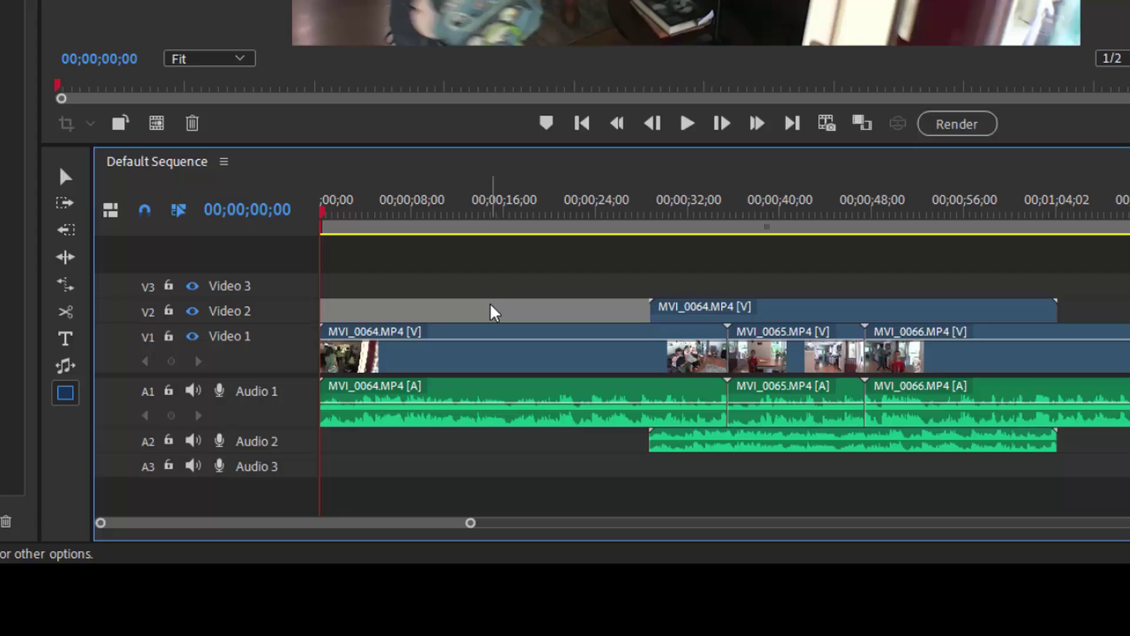
- Use the Scissor tool to cut the first MVI_0064 on Video 1 at two points
{"action": "left_click", "coordinate": [447, 279]}
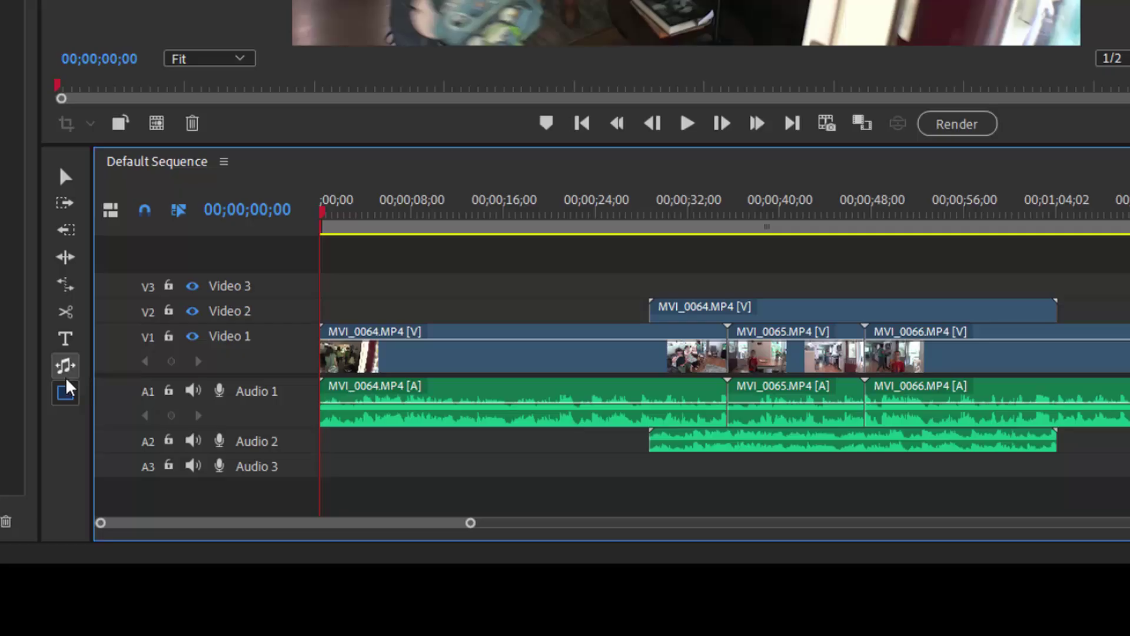
{"action": "left_click", "coordinate": [63, 316]}
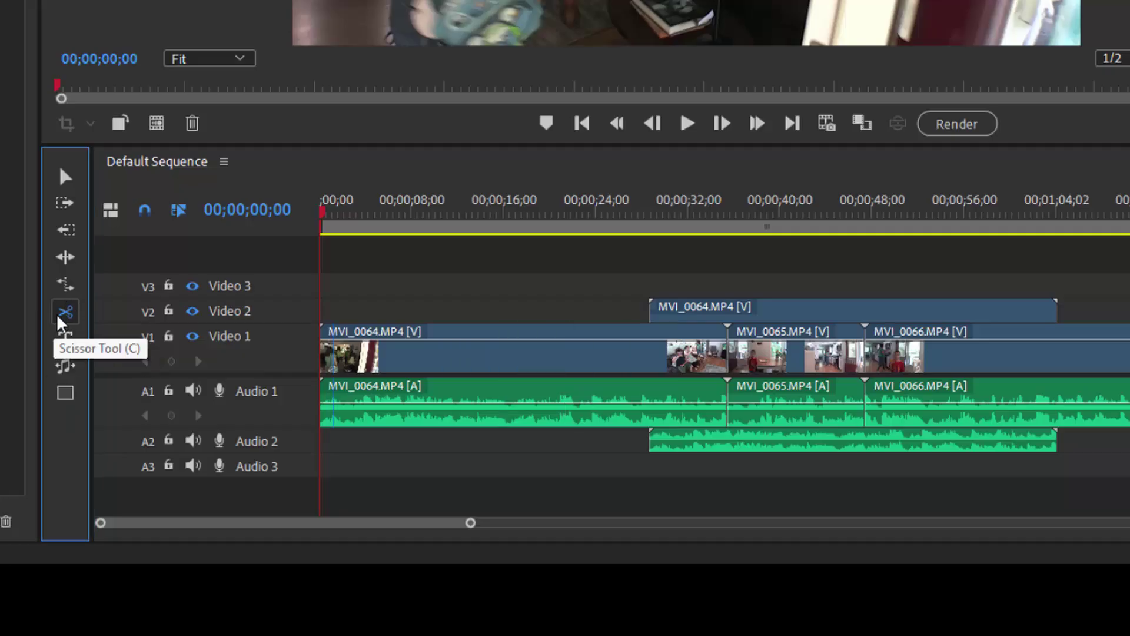
{"action": "left_click", "coordinate": [465, 347]}
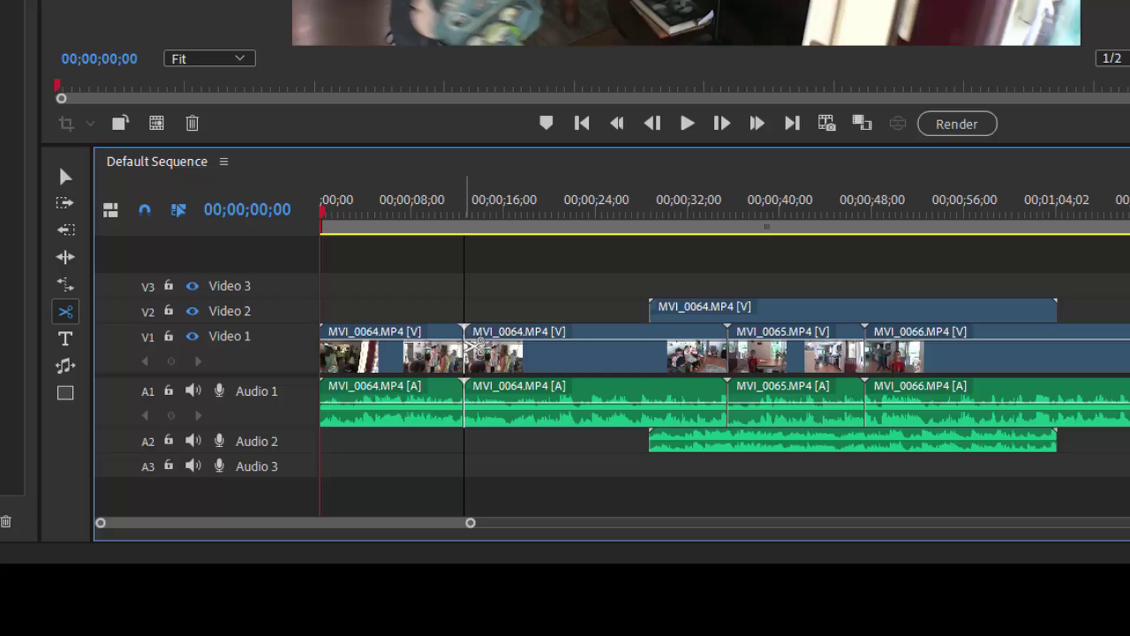
{"action": "left_click", "coordinate": [552, 348]}
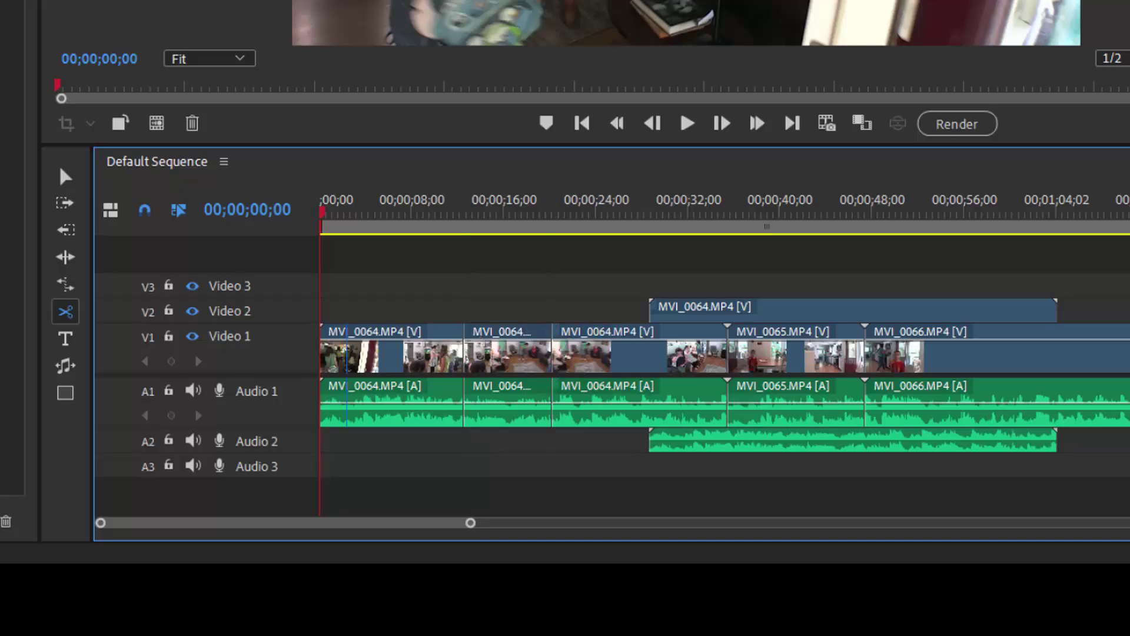
- Ripple delete the first MVI_0064 piece, undoing an earlier plain delete that left a gap
{"action": "left_click", "coordinate": [64, 177]}
{"action": "left_click", "coordinate": [420, 369]}
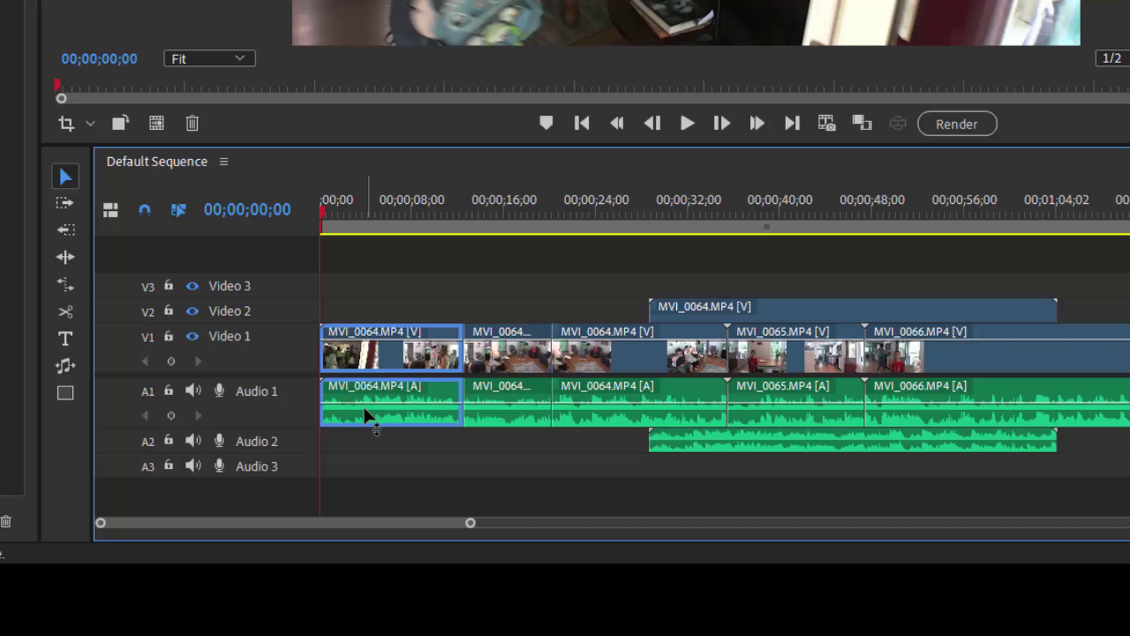
{"action": "key", "text": "Delete"}
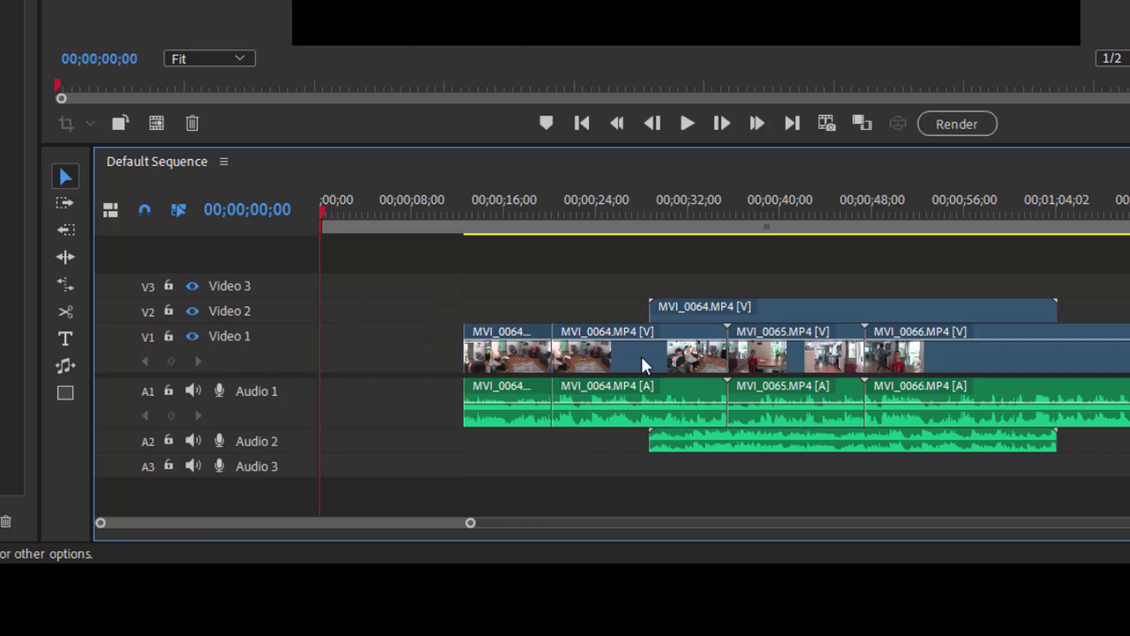
{"action": "left_click", "coordinate": [404, 366]}
{"action": "key", "text": "ctrl+z"}
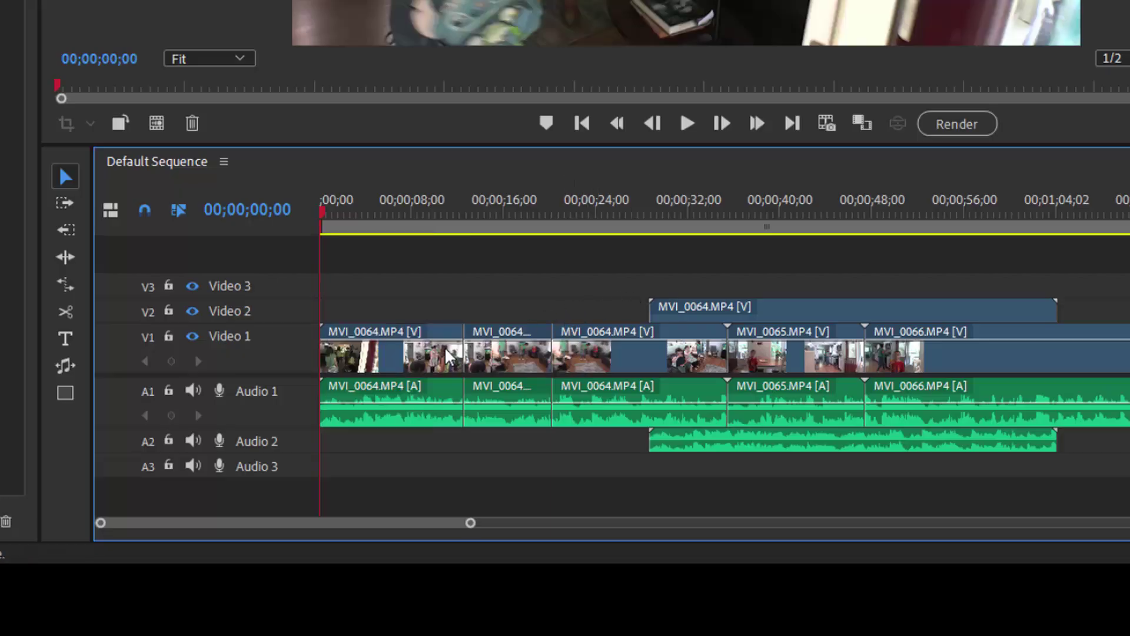
{"action": "left_click", "coordinate": [433, 360]}
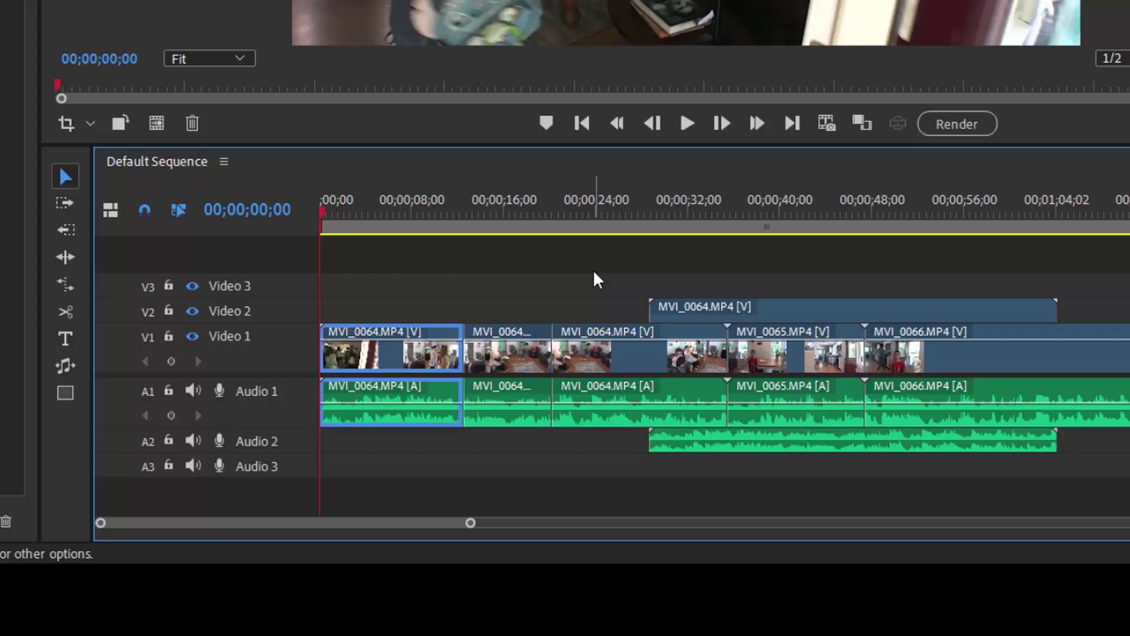
{"action": "key", "text": "Delete"}
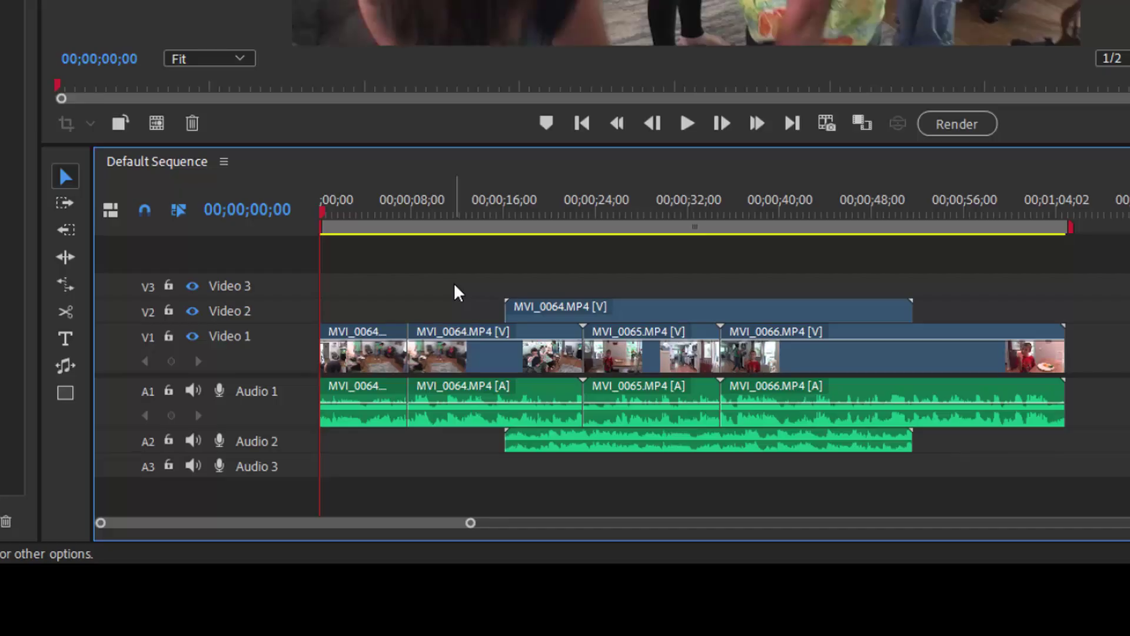
- Insert-edit MVI_0065 after the first clip on Video 1, undoing a misplaced first attempt
{"action": "left_click", "coordinate": [19, 294]}
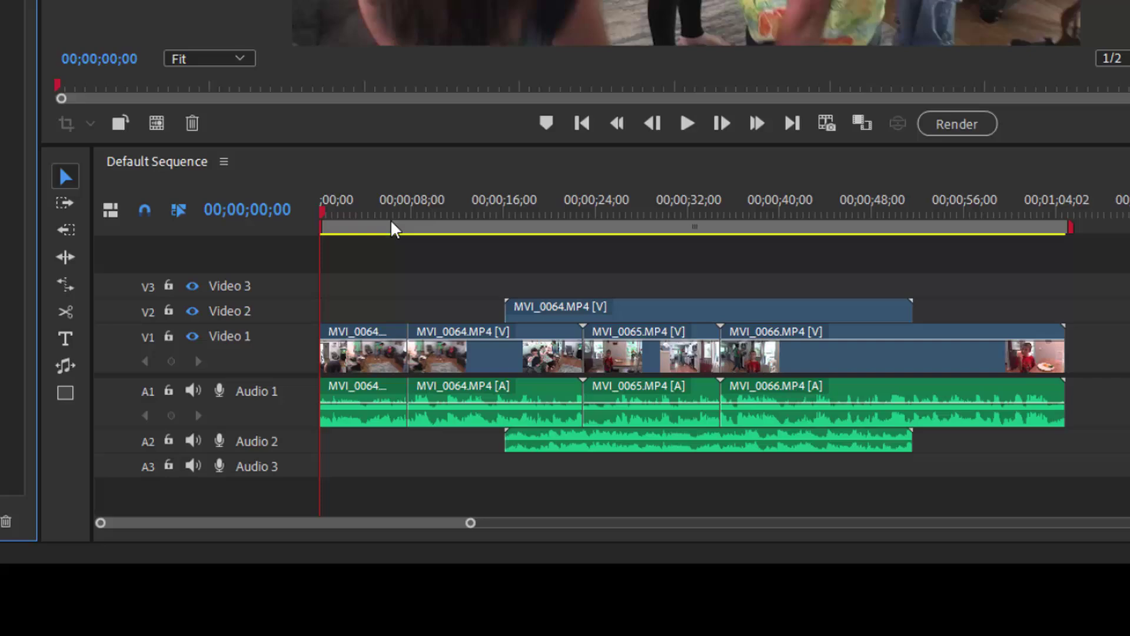
{"action": "left_click_drag", "start_coordinate": [19, 294], "coordinate": [417, 369]}
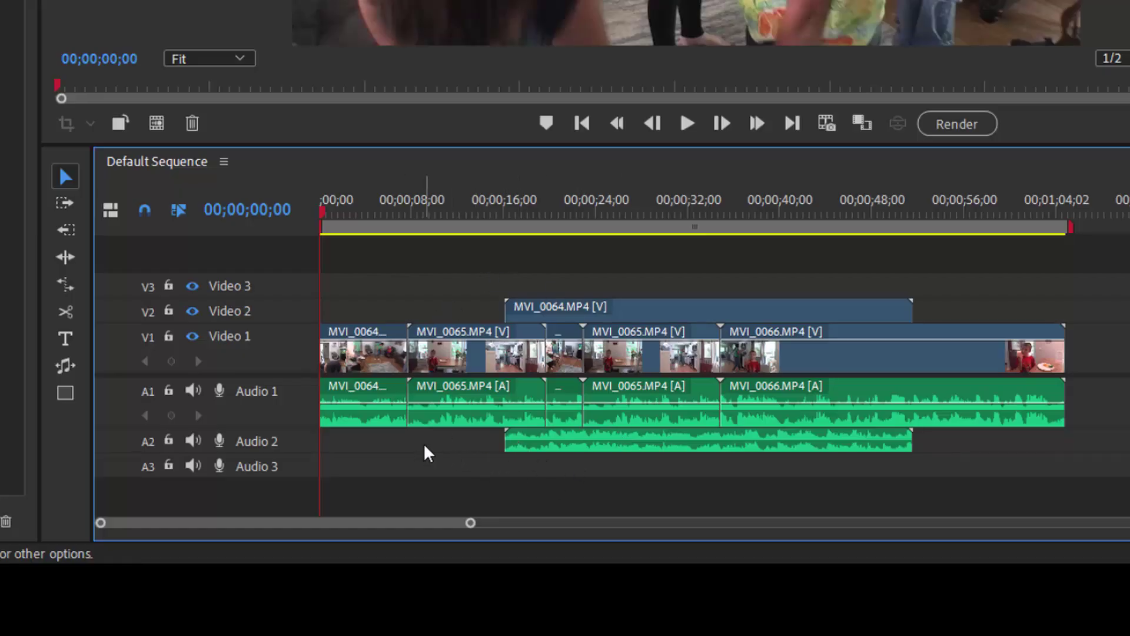
{"action": "key", "text": "ctrl+z"}
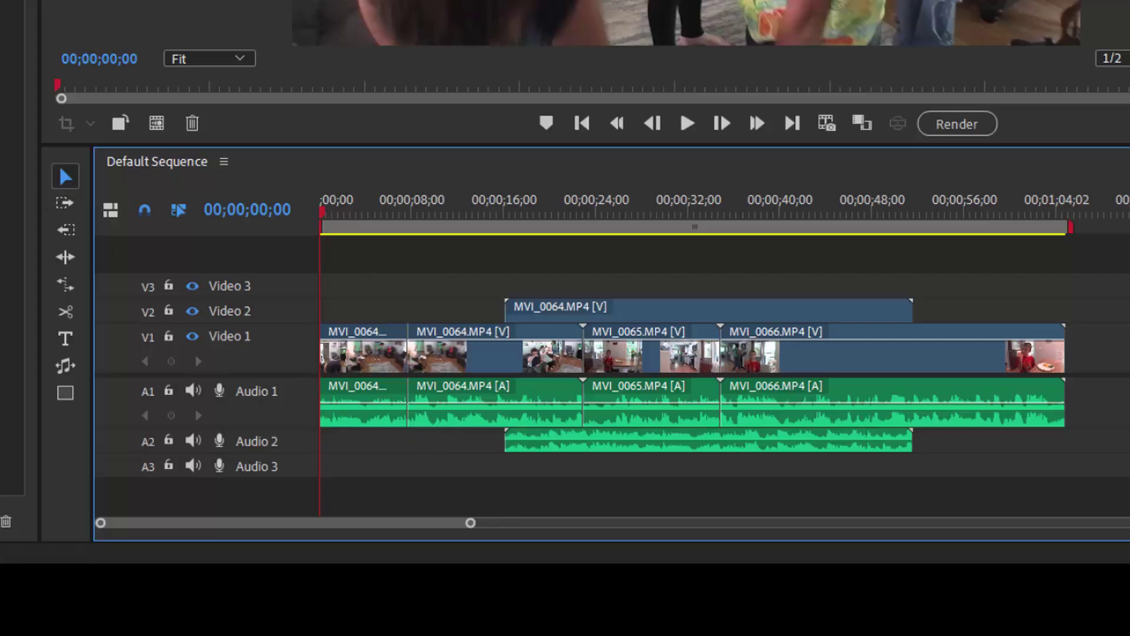
{"action": "left_click_drag", "start_coordinate": [3, 282], "coordinate": [394, 359]}
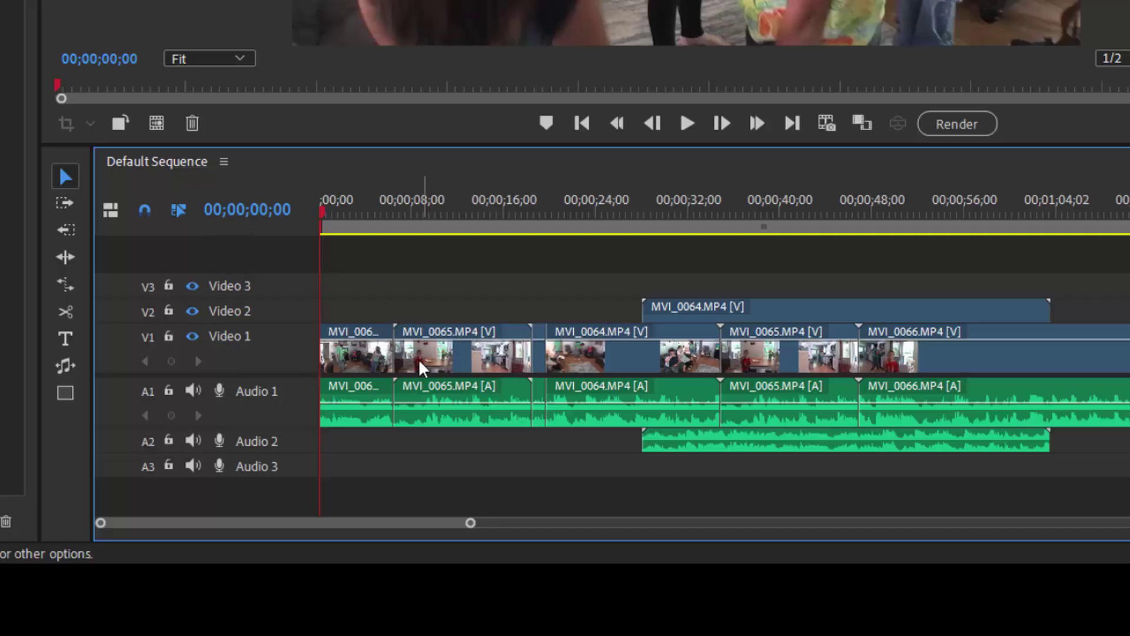
{"action": "left_click_drag", "start_coordinate": [525, 357], "coordinate": [470, 365]}
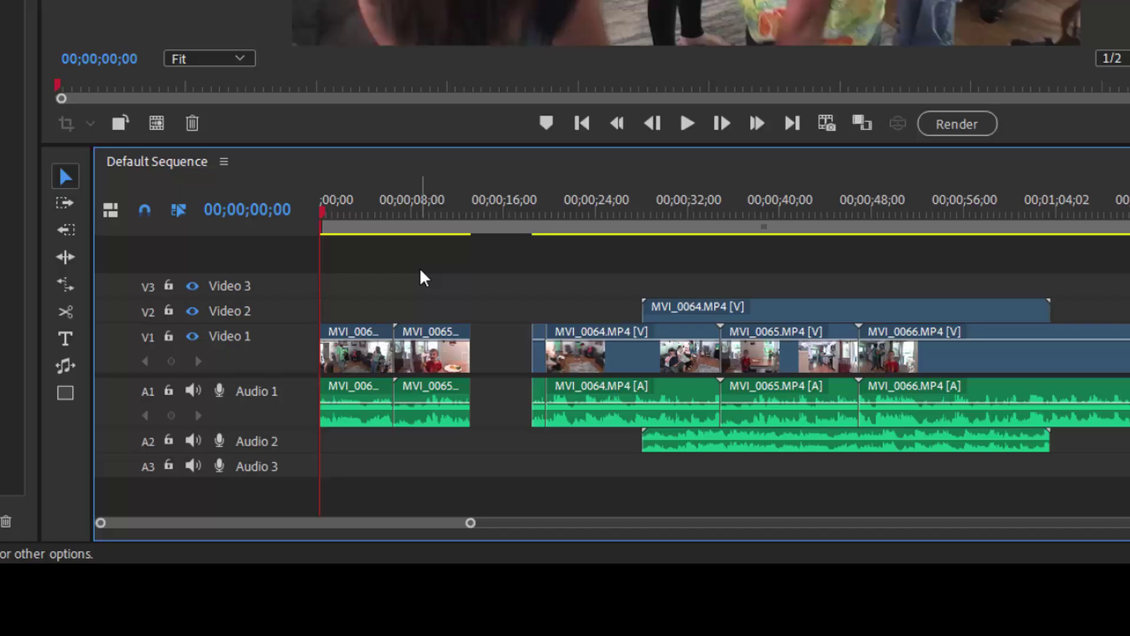
{"action": "key", "text": "ctrl+z"}
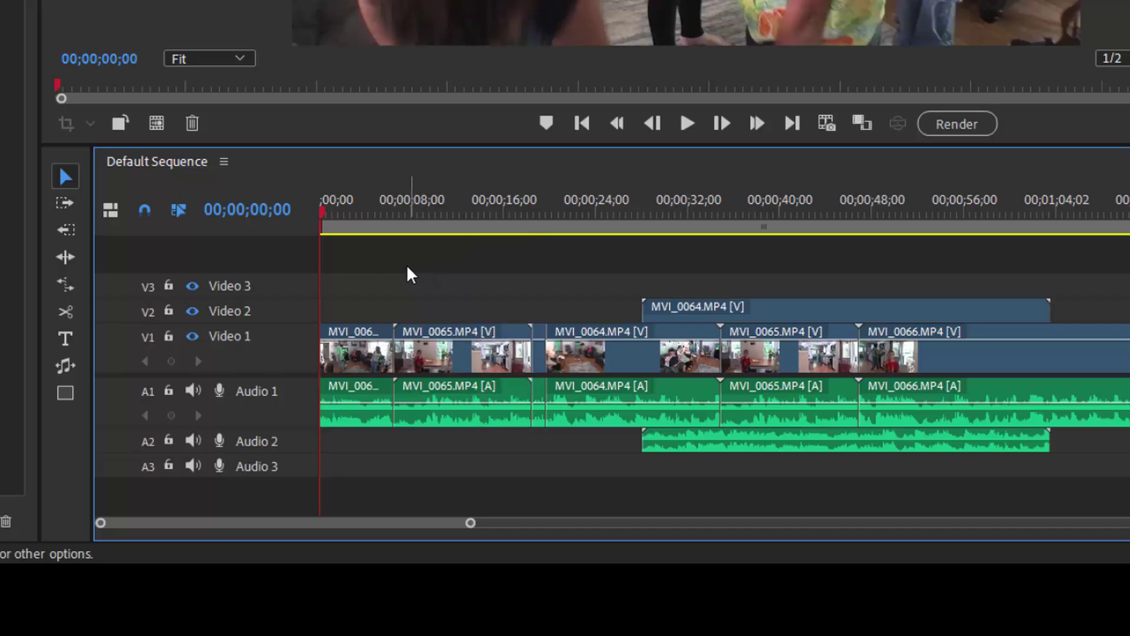
{"action": "left_click", "coordinate": [65, 257]}
{"action": "left_click", "coordinate": [527, 348]}
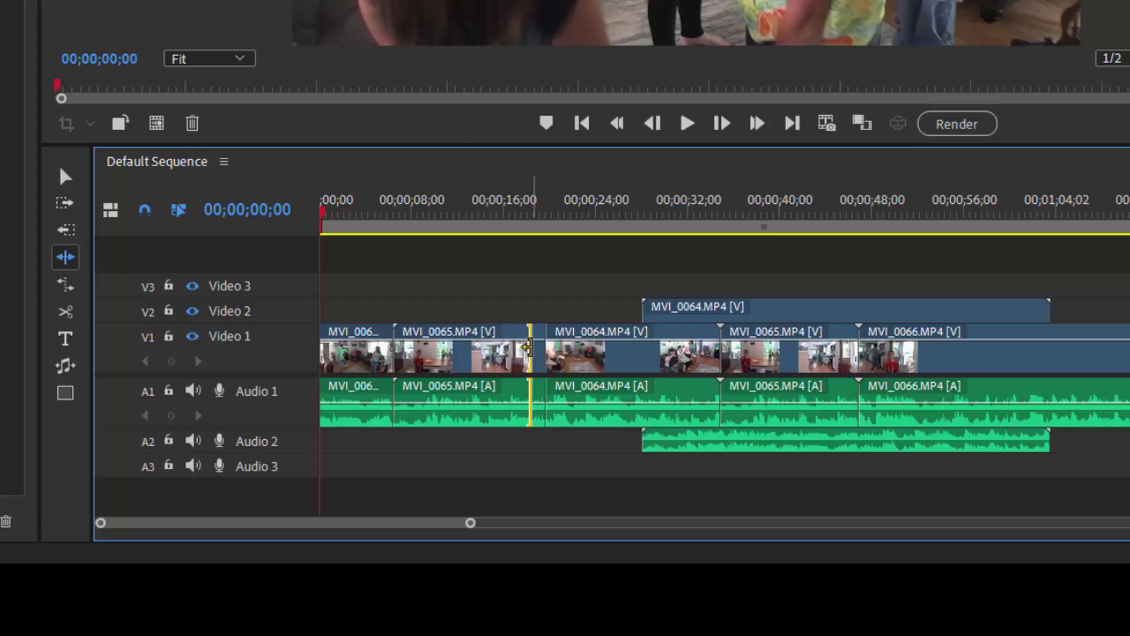
{"action": "left_click_drag", "start_coordinate": [526, 348], "coordinate": [492, 348]}
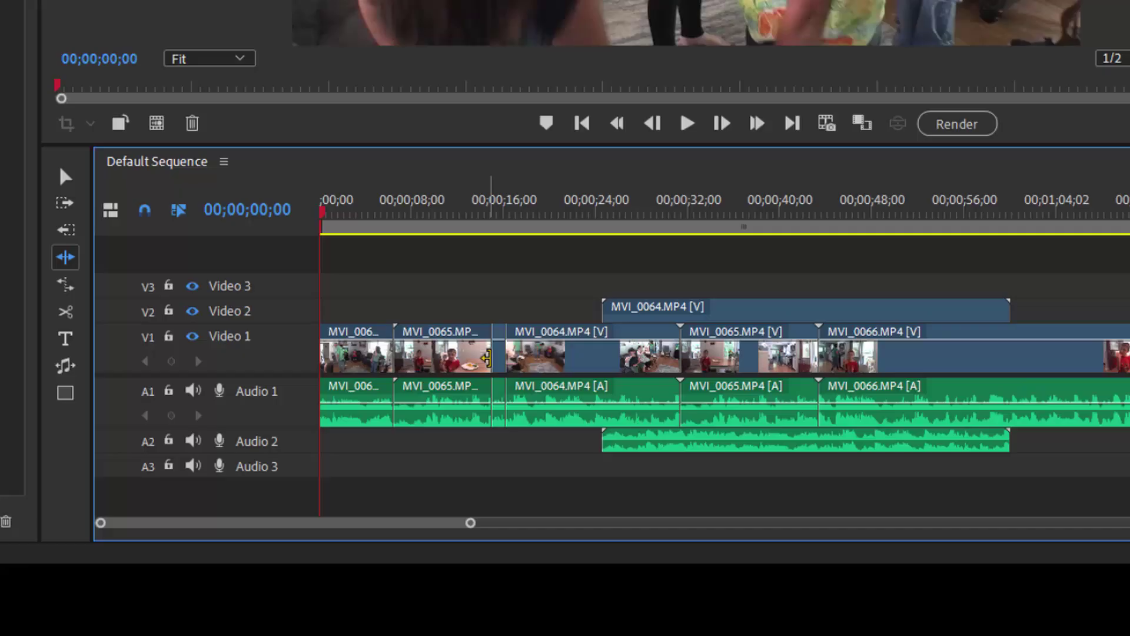
{"action": "left_click_drag", "start_coordinate": [486, 359], "coordinate": [532, 359]}
{"action": "left_click", "coordinate": [65, 177]}
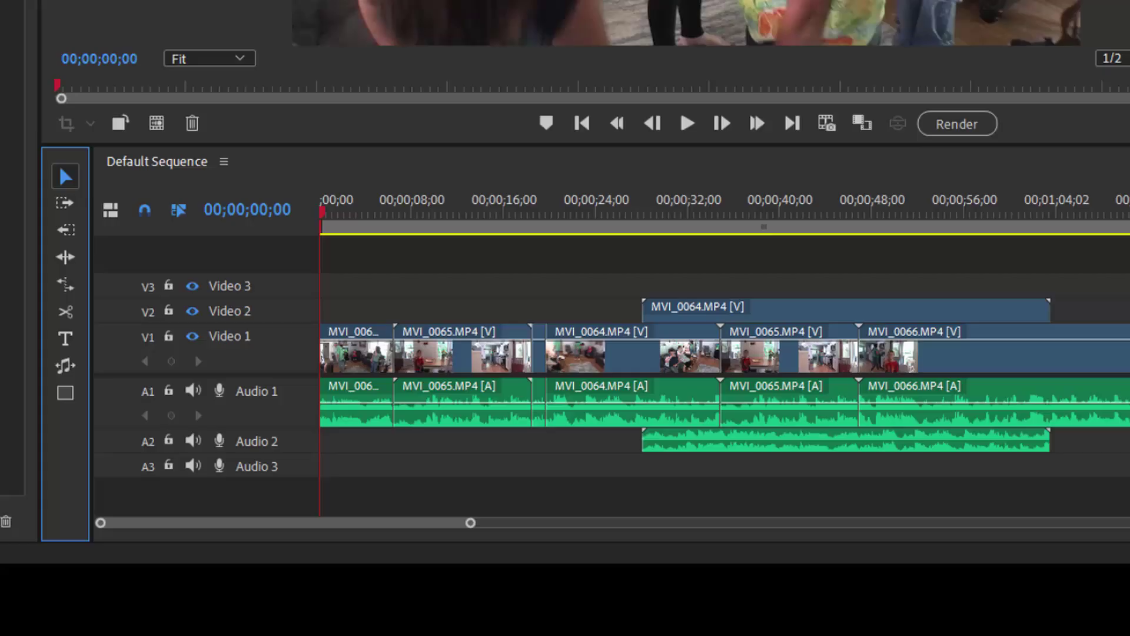
- Delete the inserted MVI_0065 clip, then remove its leftover gap with Delete This Gap
{"action": "left_click", "coordinate": [440, 351]}
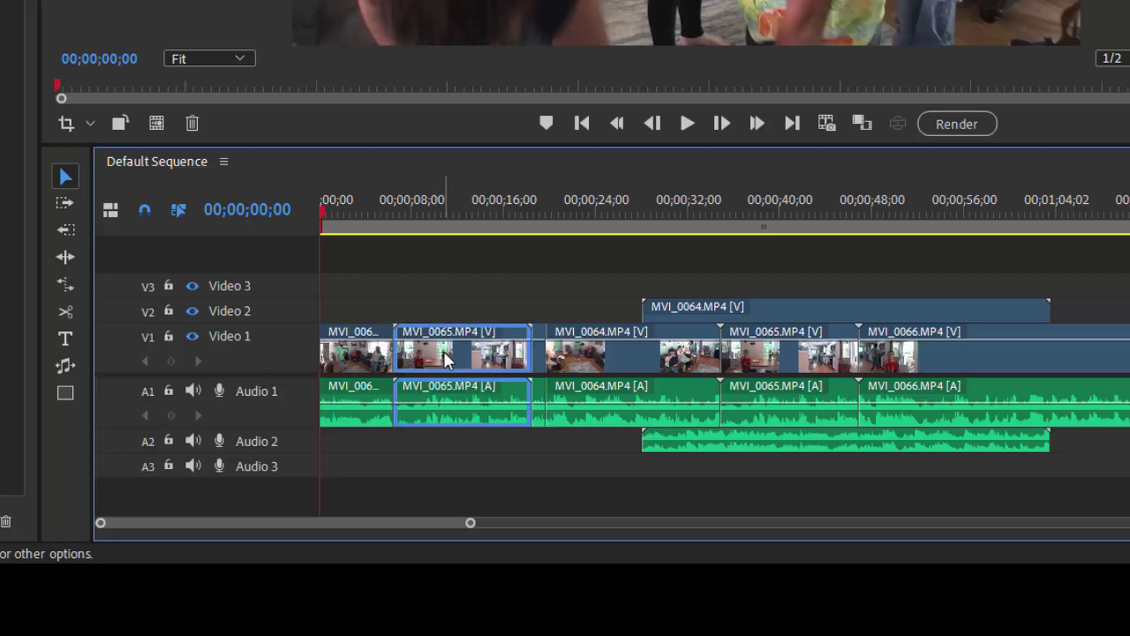
{"action": "key", "text": "Delete"}
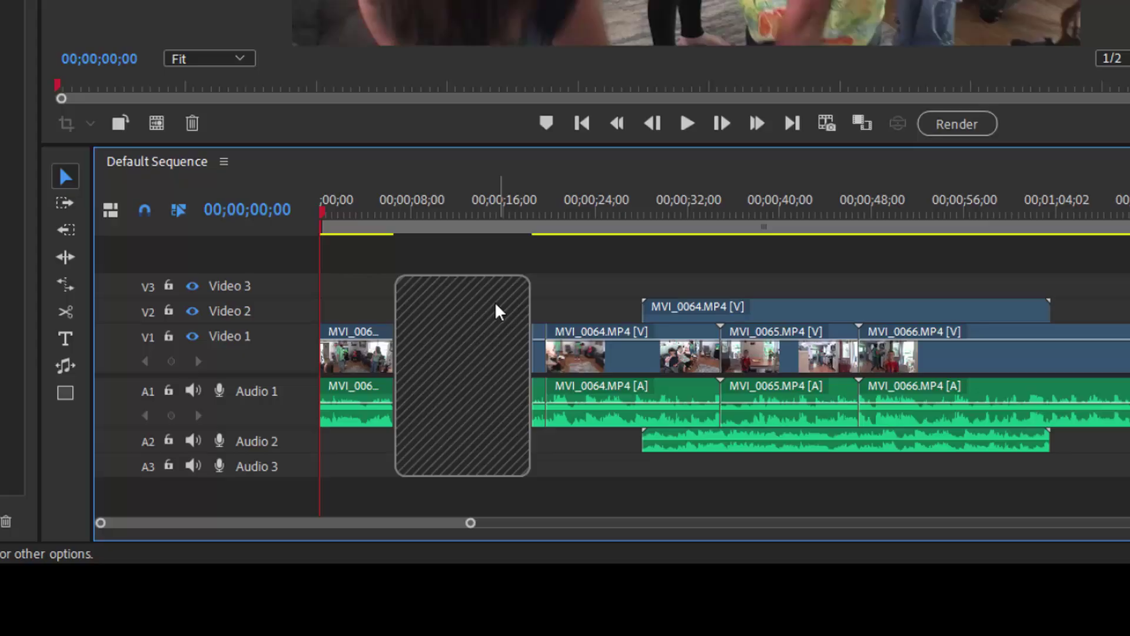
{"action": "right_click", "coordinate": [421, 346]}
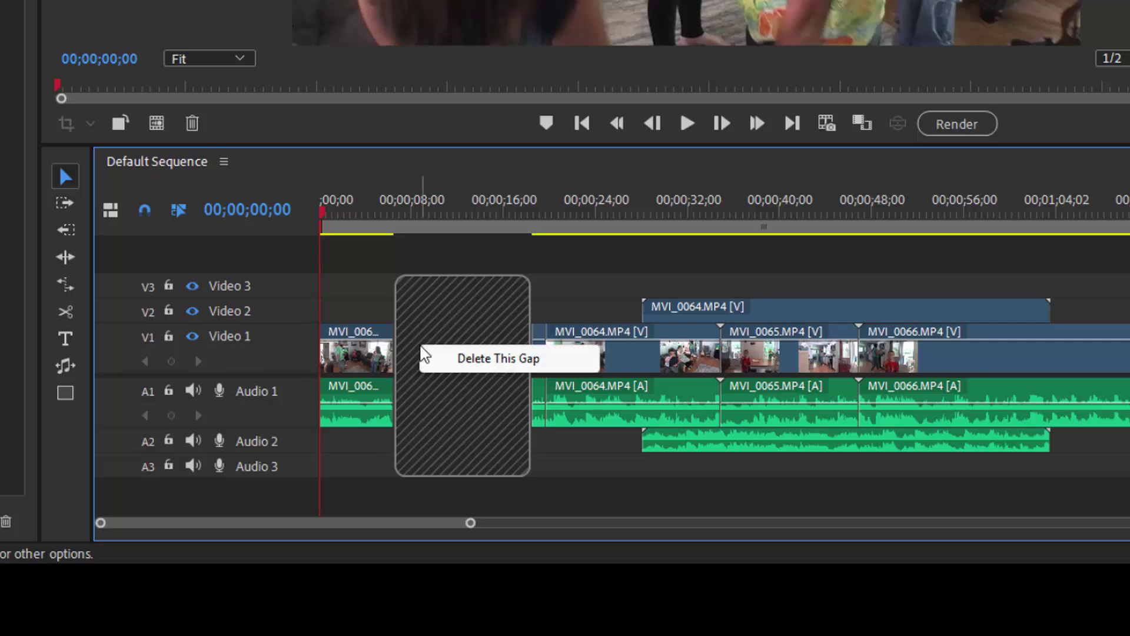
{"action": "left_click", "coordinate": [465, 364]}
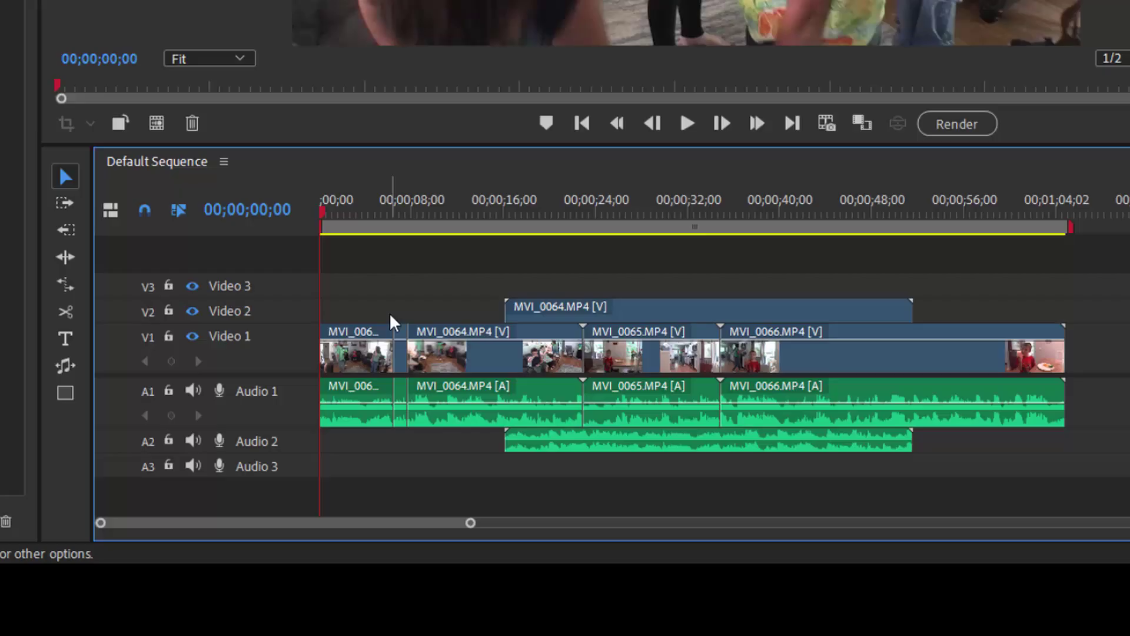
- Delete the MVI_0064 overlay on Video 2 and the MVI_0064 clip on Video 1
{"action": "left_click", "coordinate": [721, 309]}
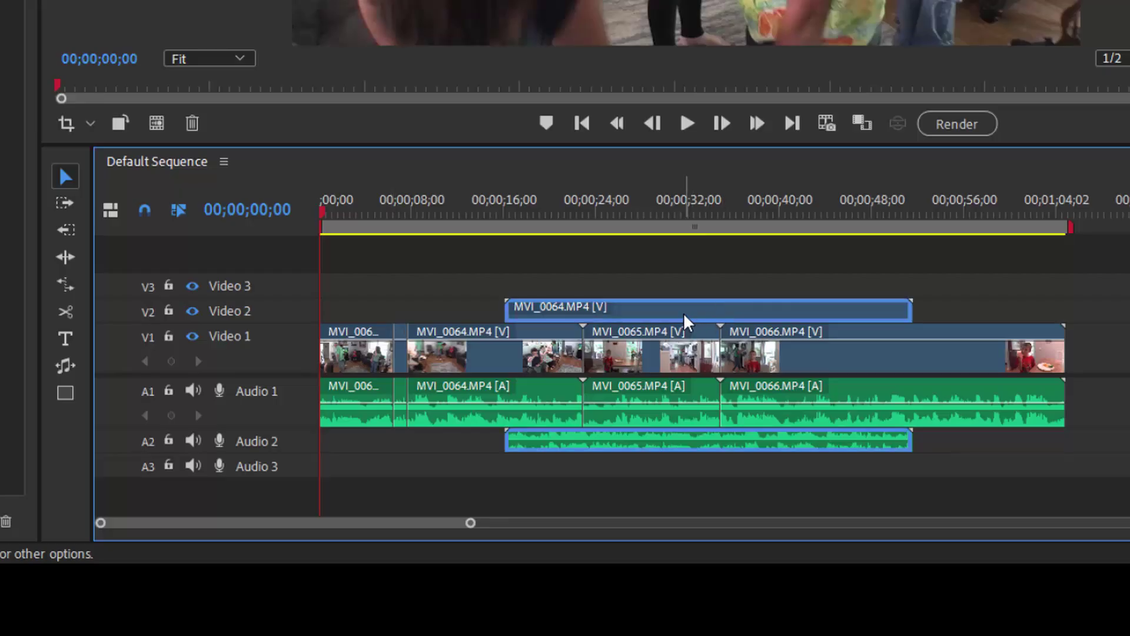
{"action": "key", "text": "Delete"}
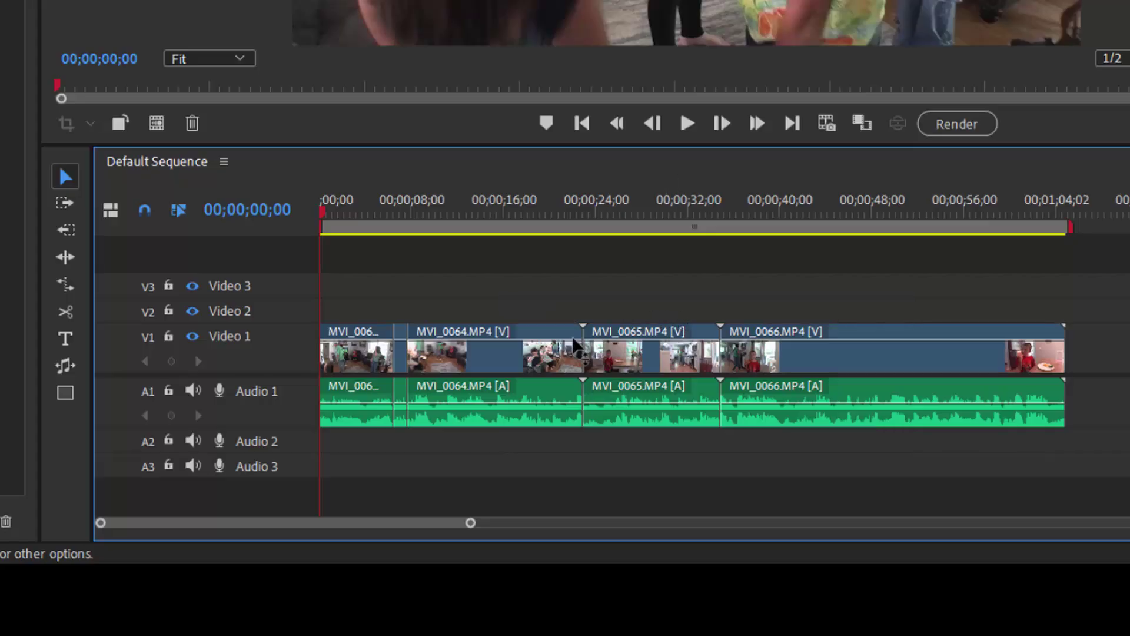
{"action": "left_click", "coordinate": [492, 347]}
{"action": "key", "text": "Delete"}
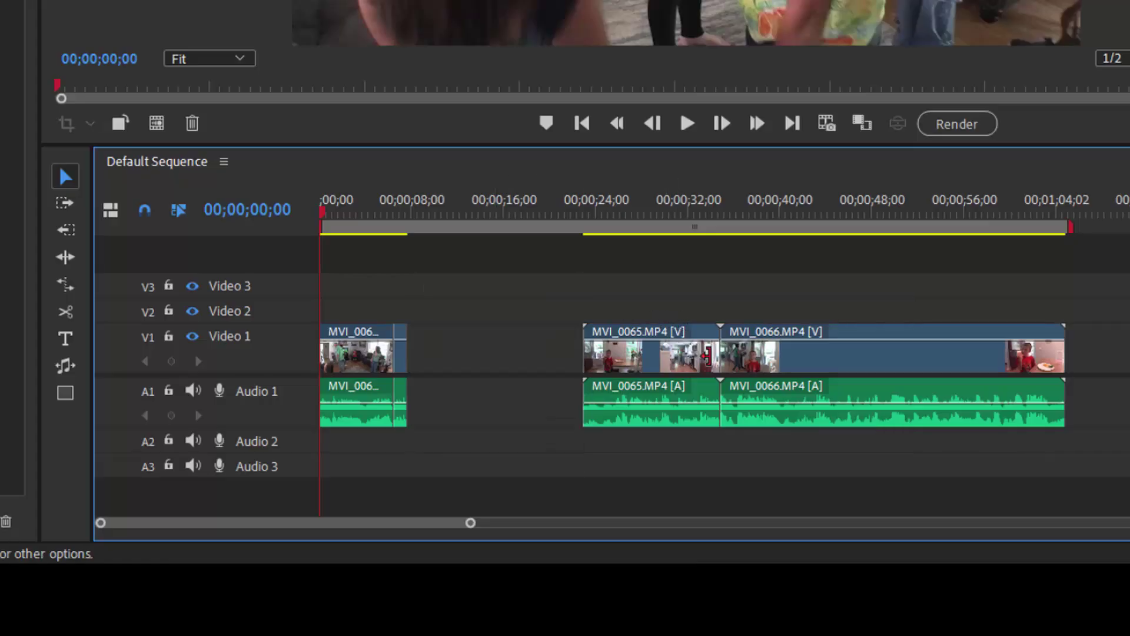
- Delete the first clip at the sequence start, then close everything up with Delete All Gaps
{"action": "left_click", "coordinate": [494, 385]}
{"action": "left_click", "coordinate": [357, 367]}
{"action": "key", "text": "Delete"}
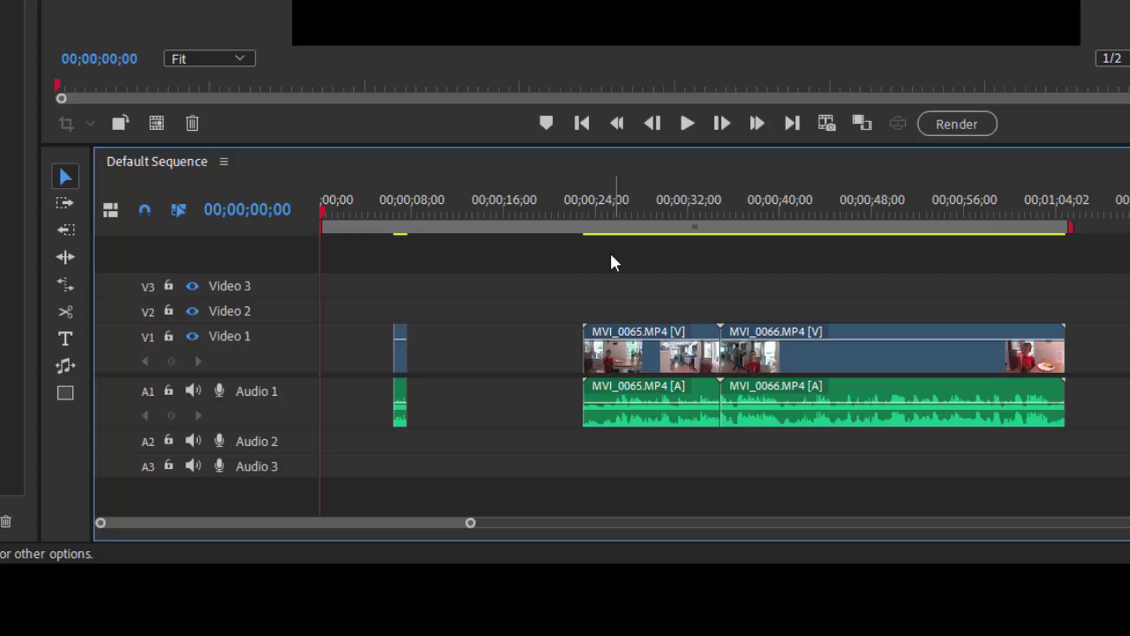
{"action": "right_click", "coordinate": [348, 356]}
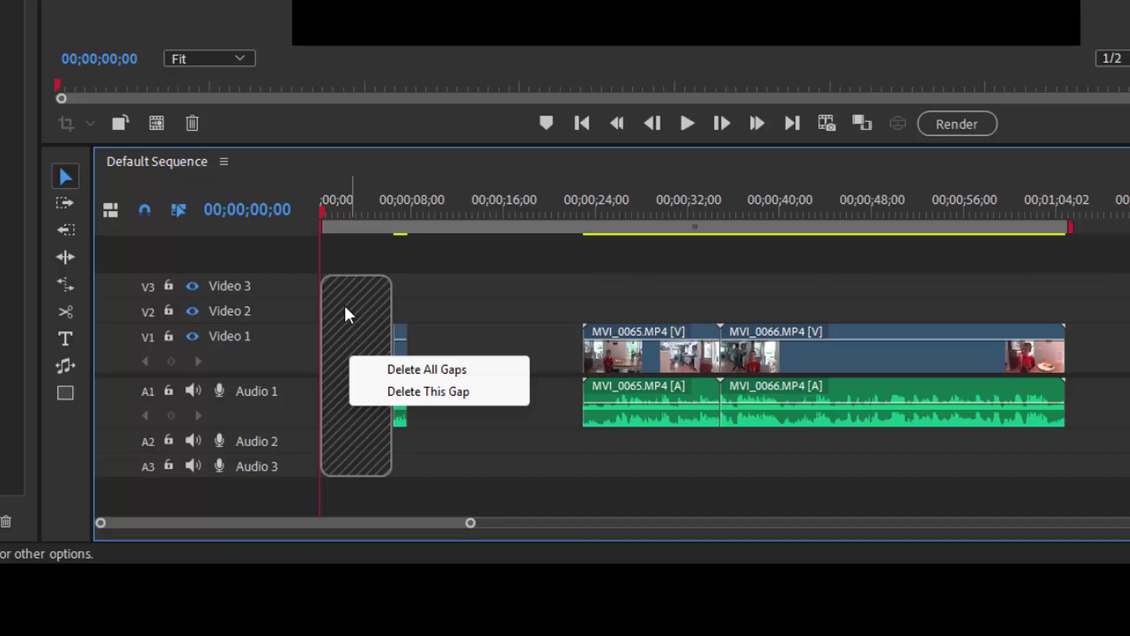
{"action": "left_click", "coordinate": [413, 371]}
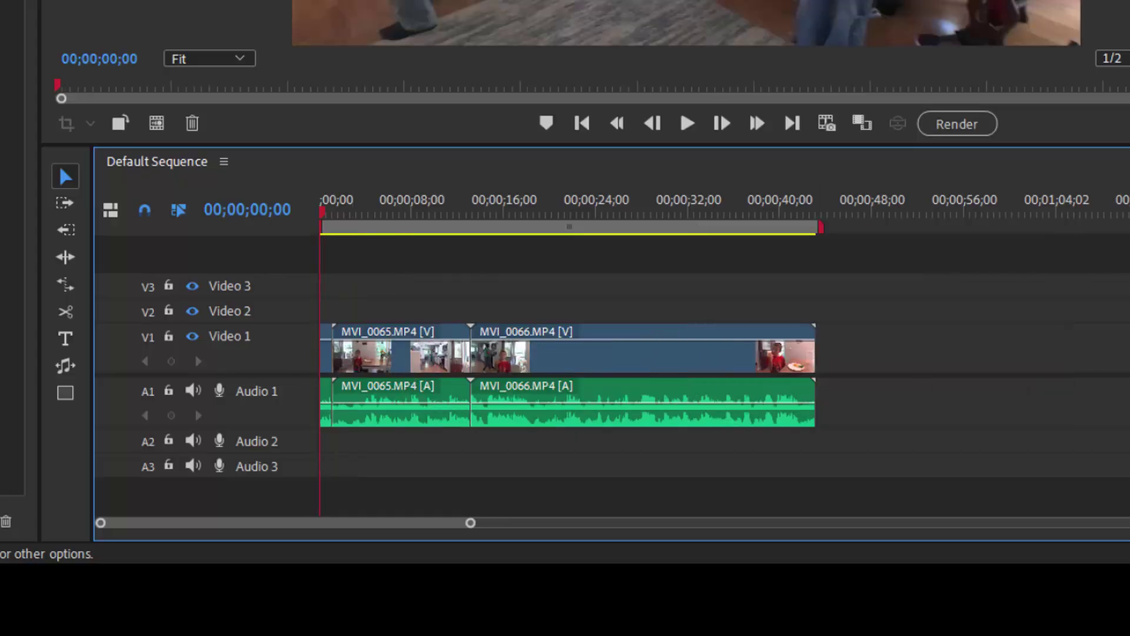